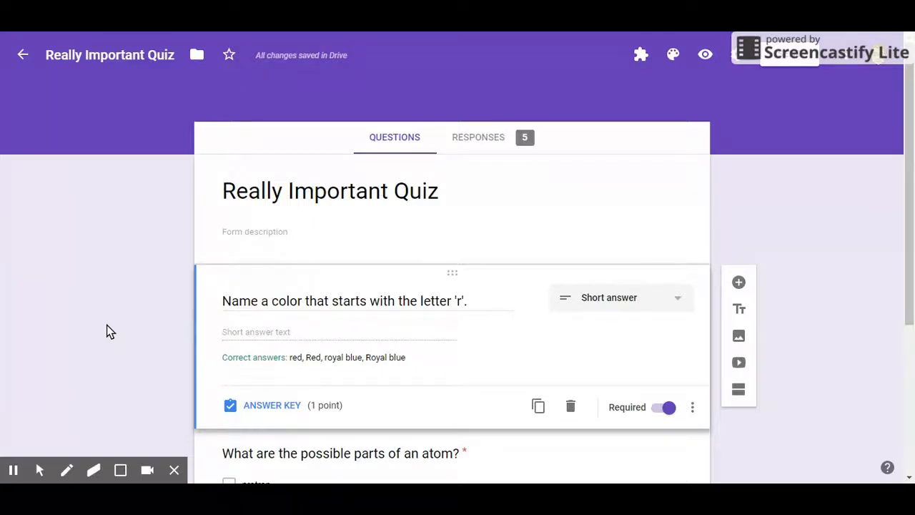
mouse_move(36, 461)
click(13, 443)
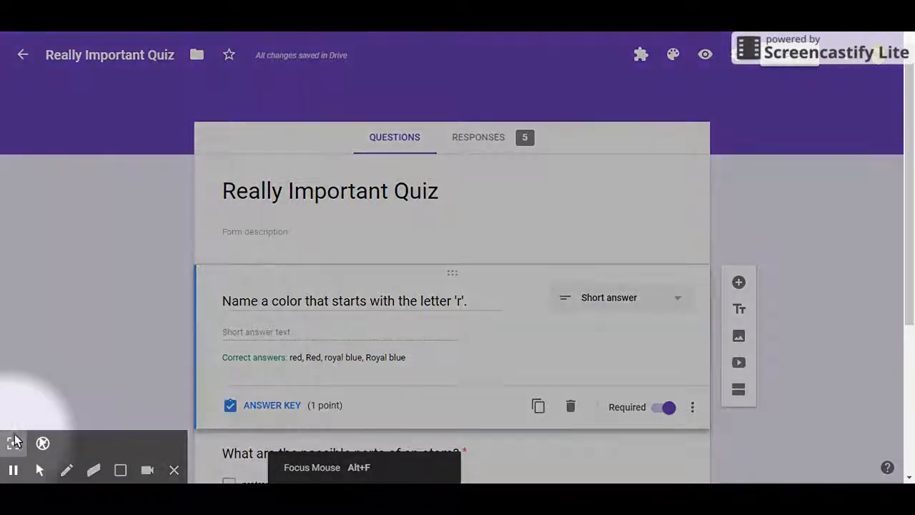
click(174, 471)
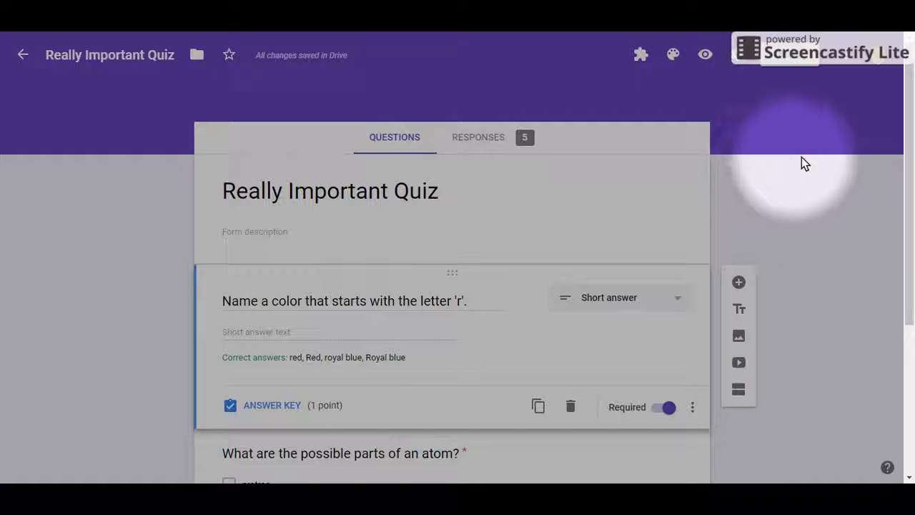
Step: Save the form preferences with a default quiz point value of 1 for new questions
click(851, 63)
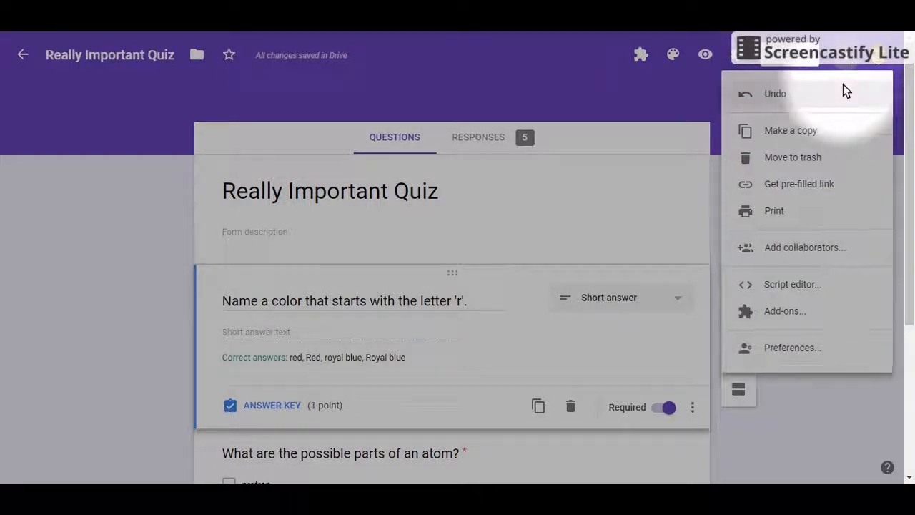
click(788, 347)
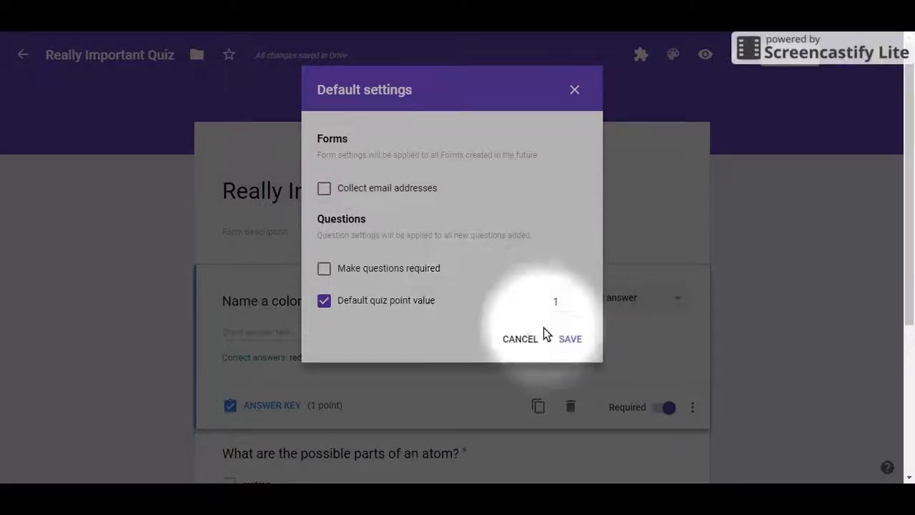
click(571, 340)
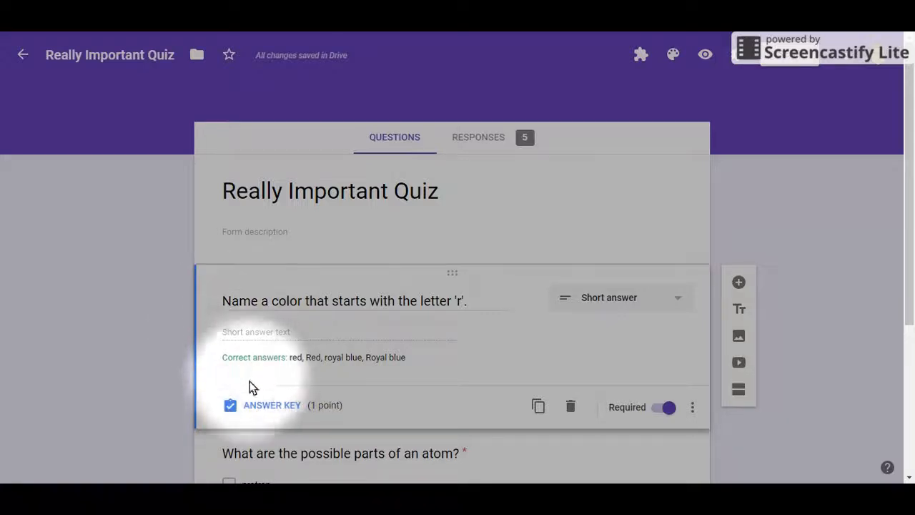
Step: Add "Royal Blue" as a correct answer to the color question and mark all other answers incorrect
click(279, 406)
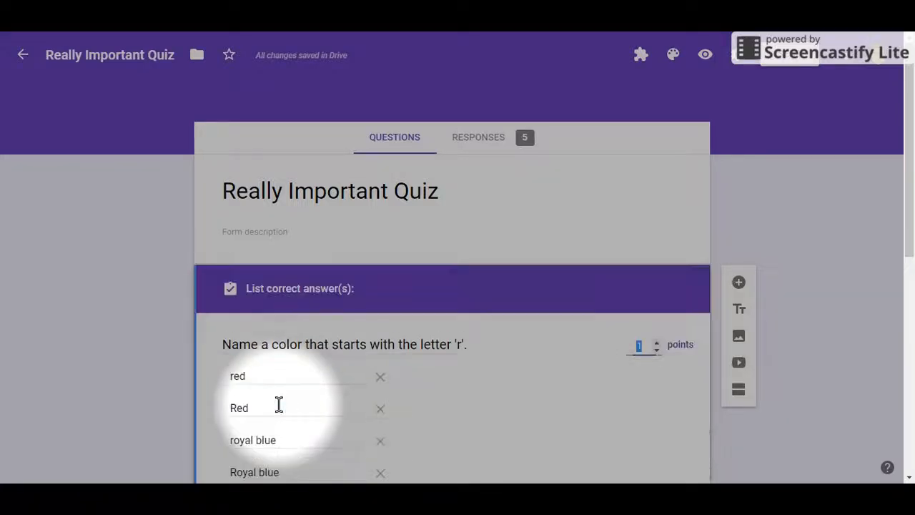
scroll(243, 286, down, 3)
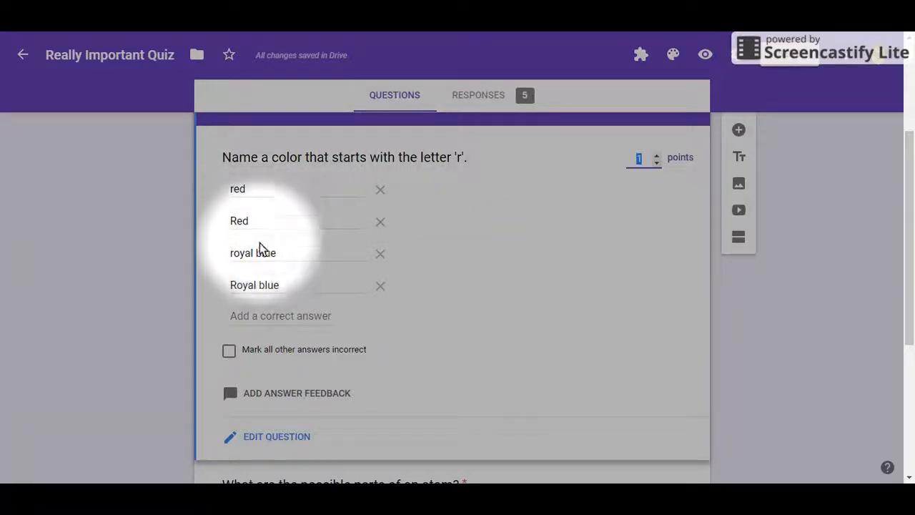
click(275, 317)
text(Roya)
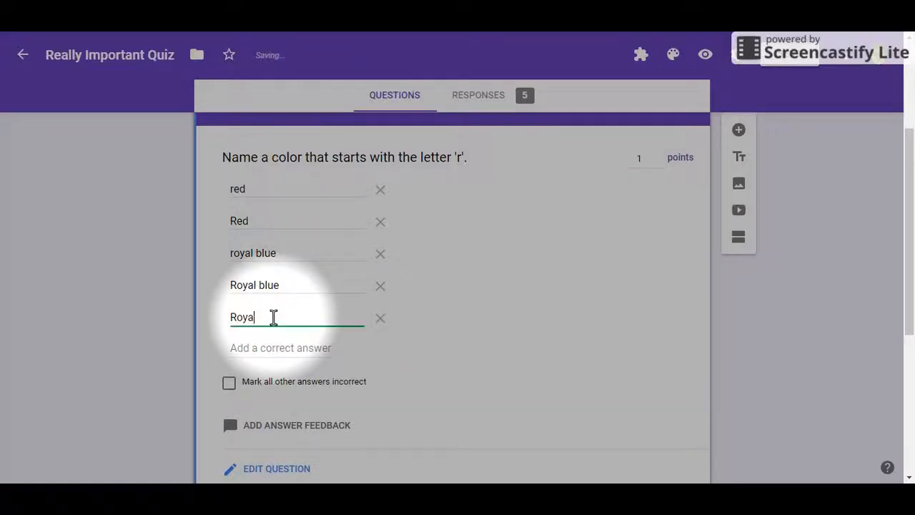
text(l Blue)
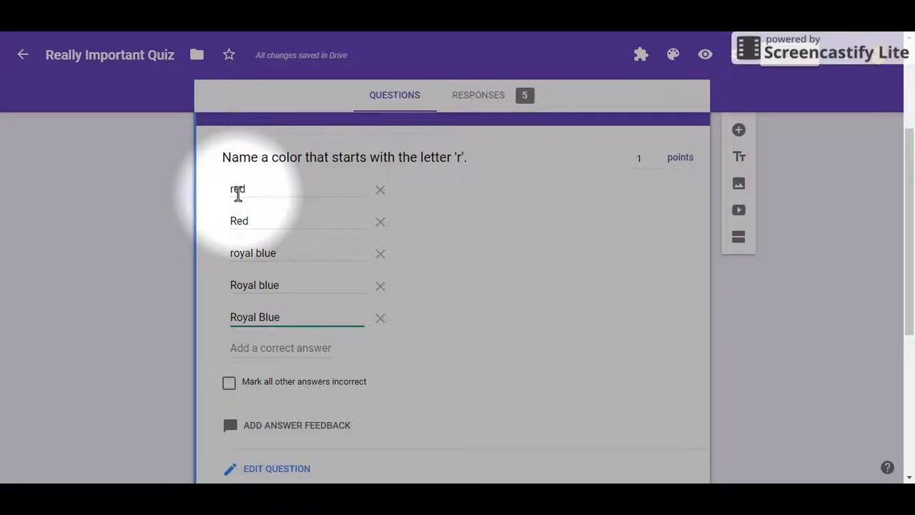
click(228, 383)
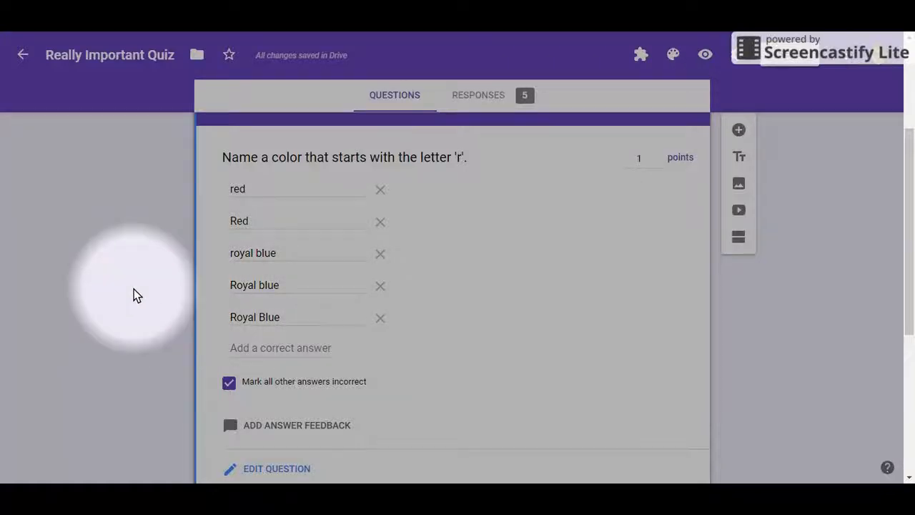
Step: Open the answer key of the question about the possible parts of an atom
scroll(134, 290, down, 3)
scroll(133, 289, down, 2)
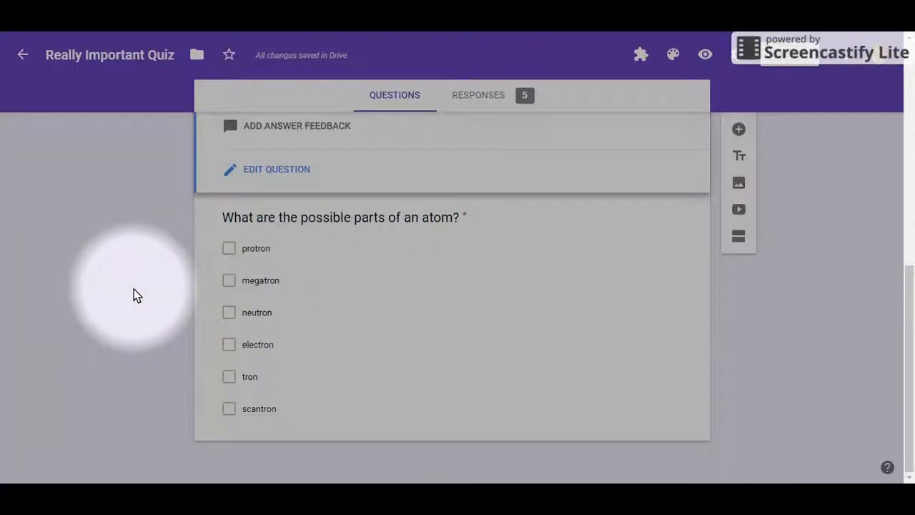
click(274, 327)
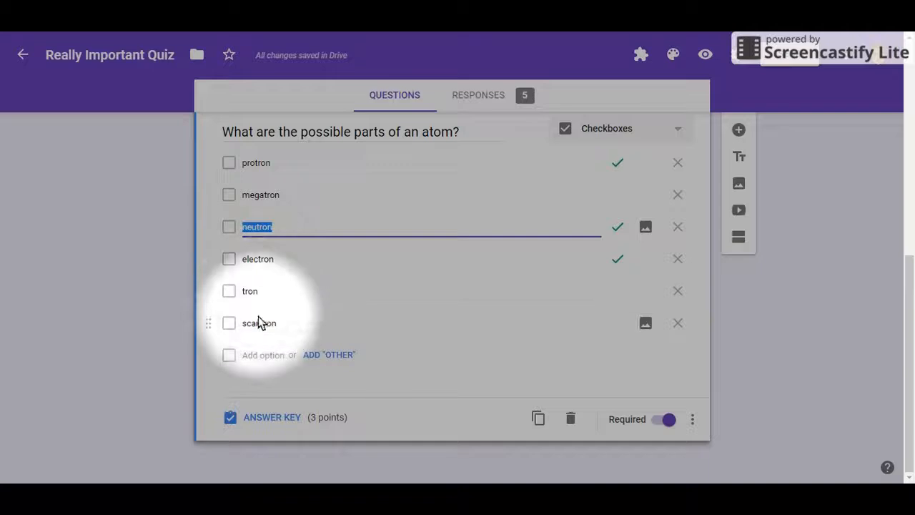
click(258, 418)
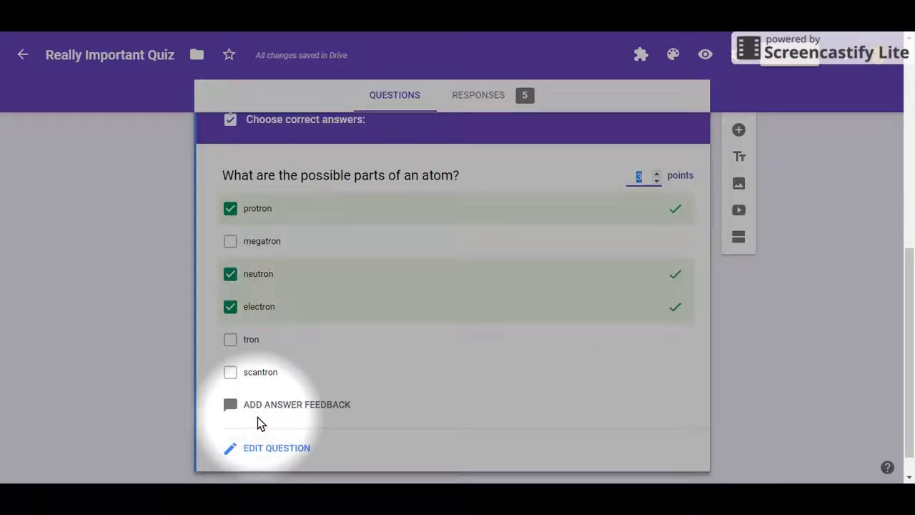
Step: Unmark protron and neutron as correct answers of the atom question and mark both as correct again
click(230, 209)
click(229, 278)
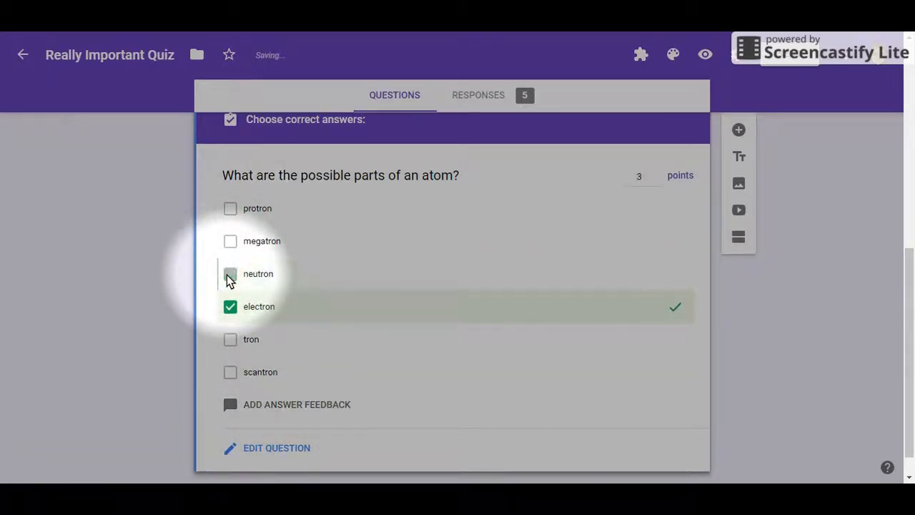
click(230, 279)
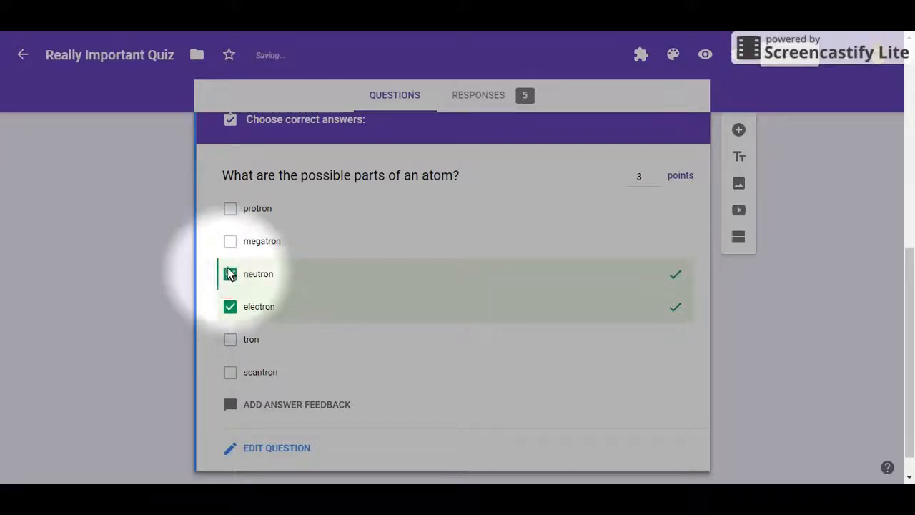
click(230, 209)
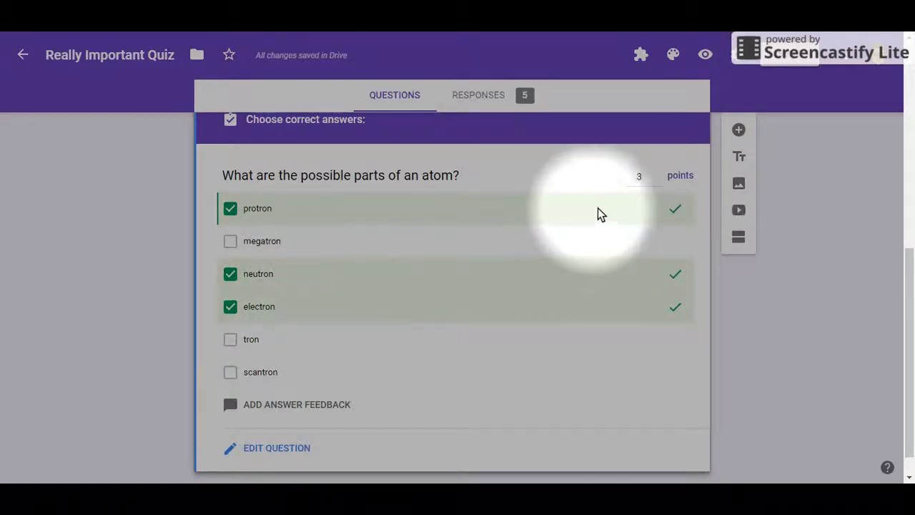
Step: Set the atom question's value to 1 point and return to editing the question
click(657, 181)
click(656, 182)
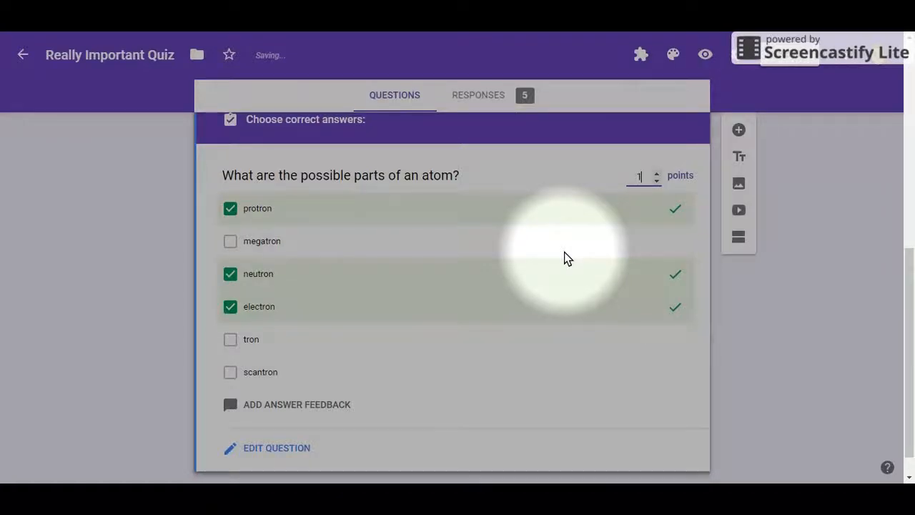
click(265, 448)
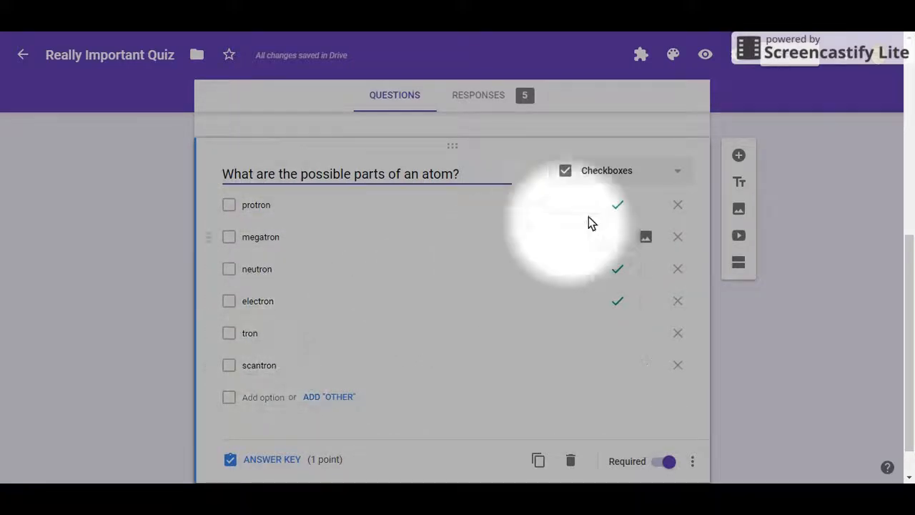
click(674, 174)
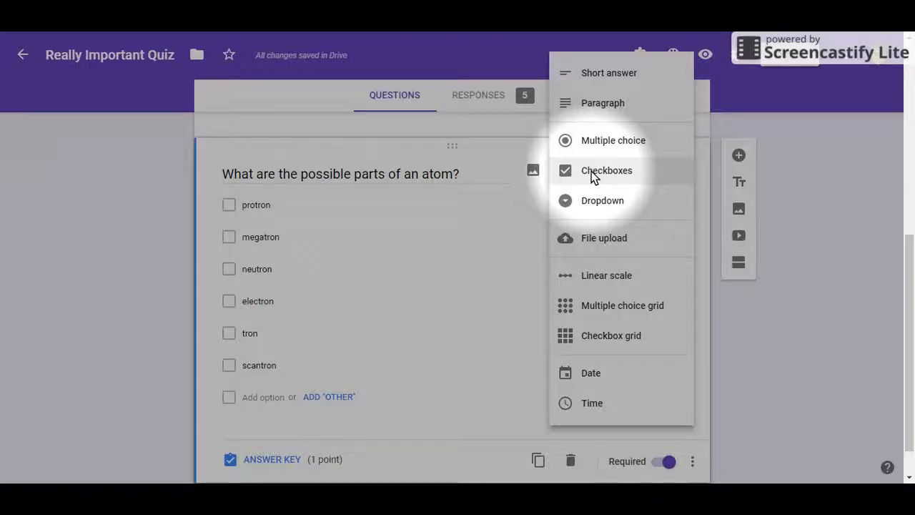
click(138, 249)
Step: Try to enable collecting email addresses in the form's general settings
scroll(138, 249, up, 3)
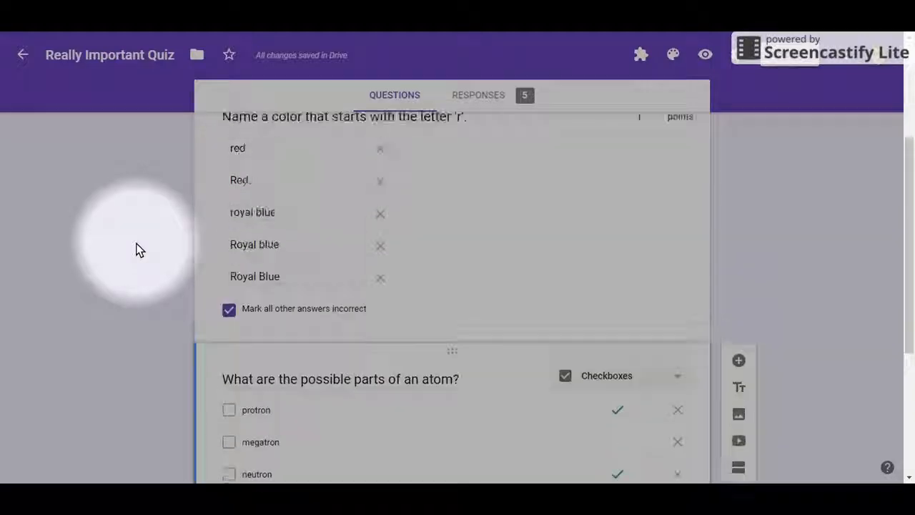
scroll(138, 249, up, 3)
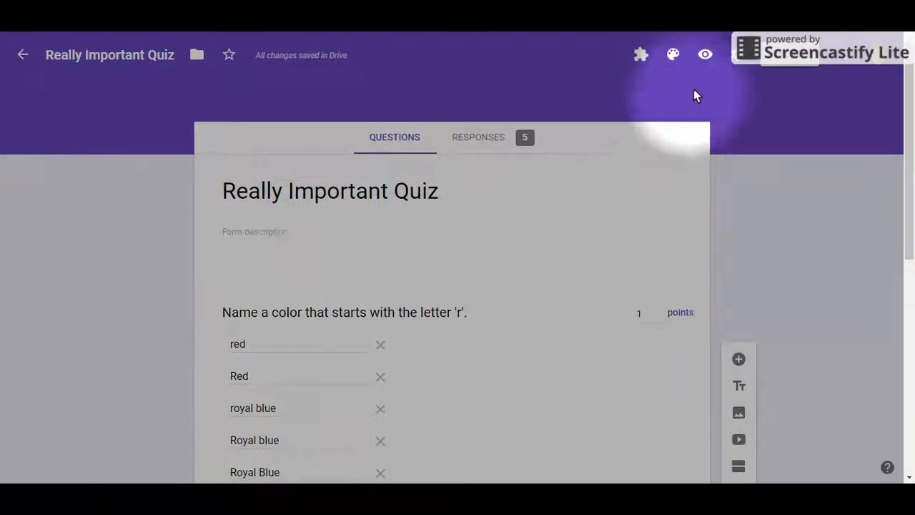
click(739, 58)
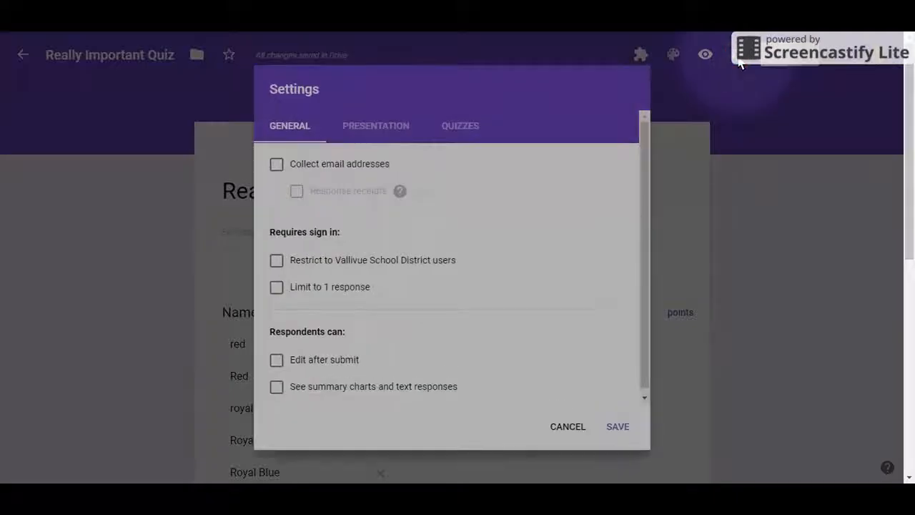
click(278, 164)
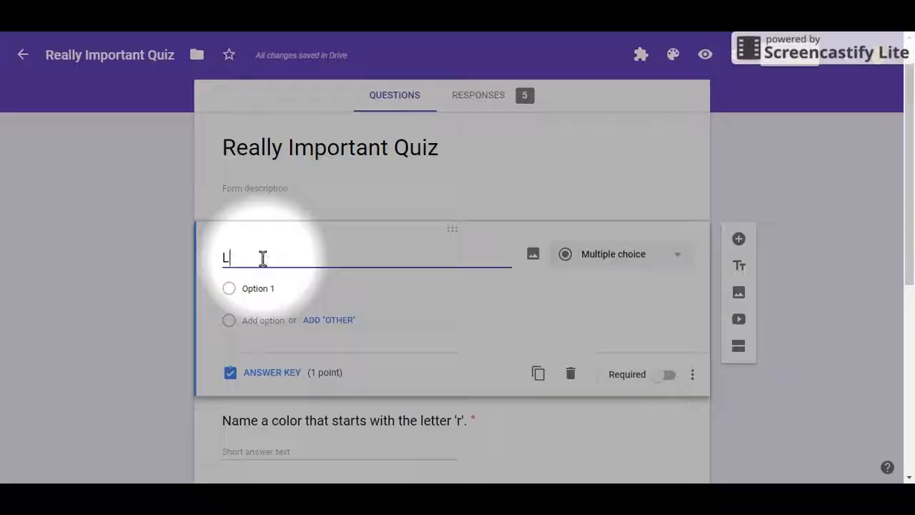
Step: Create a required short-answer question titled "Last Name" before the color question and duplicate it as "First Name"
text(ast Name)
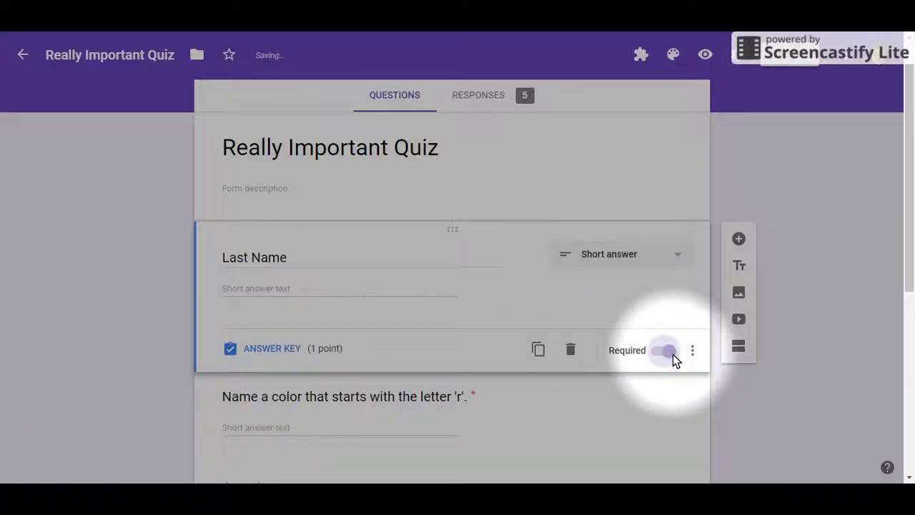
click(673, 354)
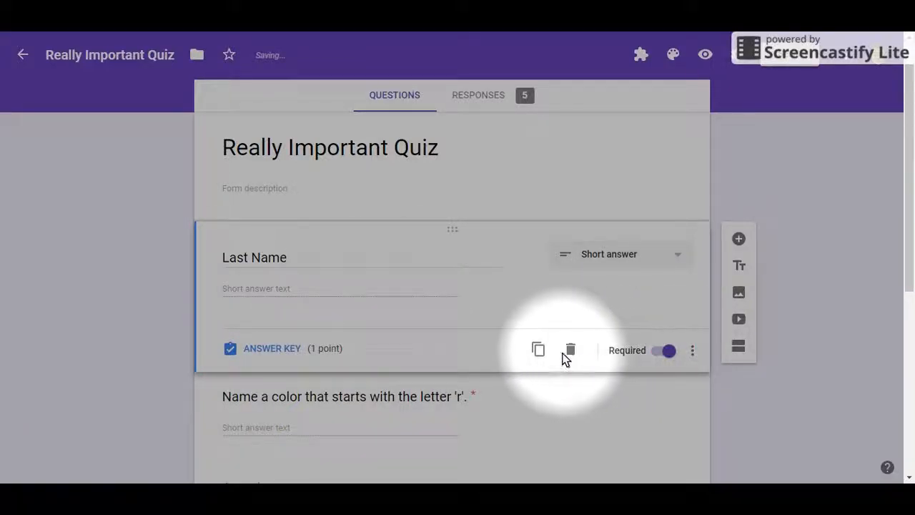
click(539, 351)
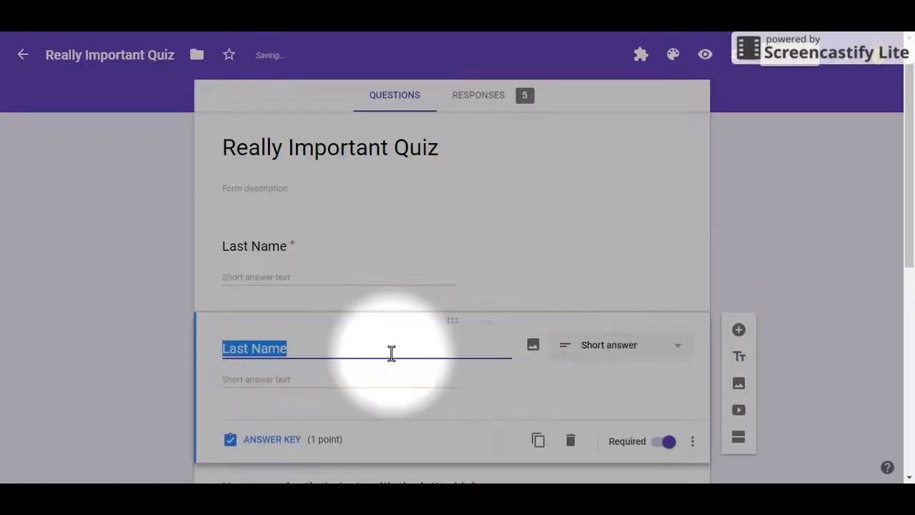
text(First Name)
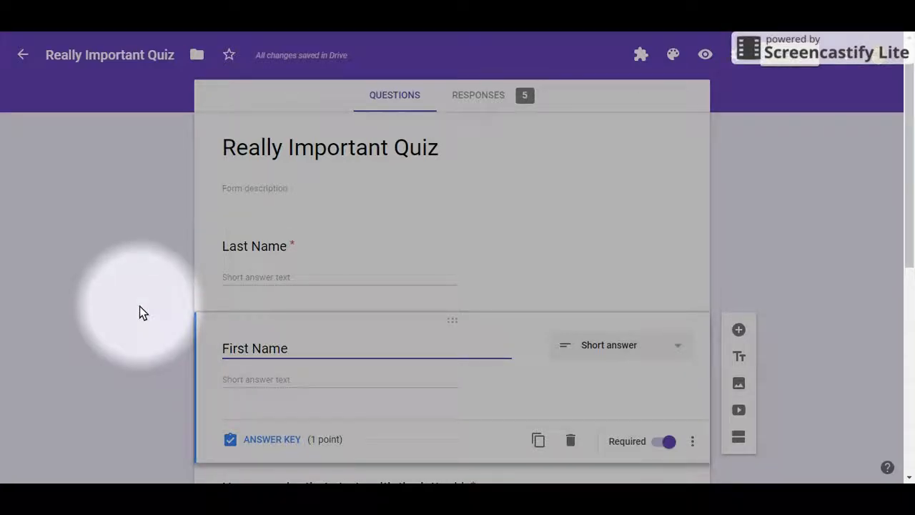
Step: Add the number "1. " in front of the color question's title
scroll(140, 308, down, 3)
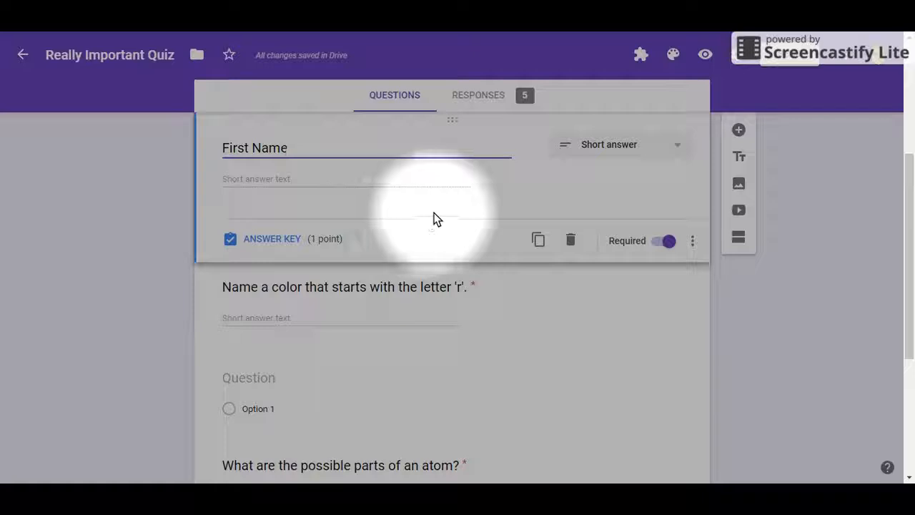
click(222, 290)
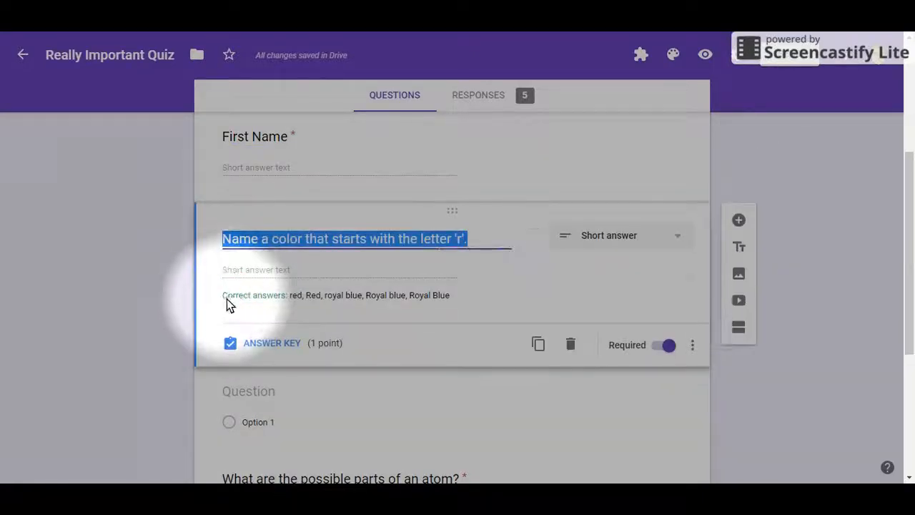
click(221, 240)
triple_click(223, 238)
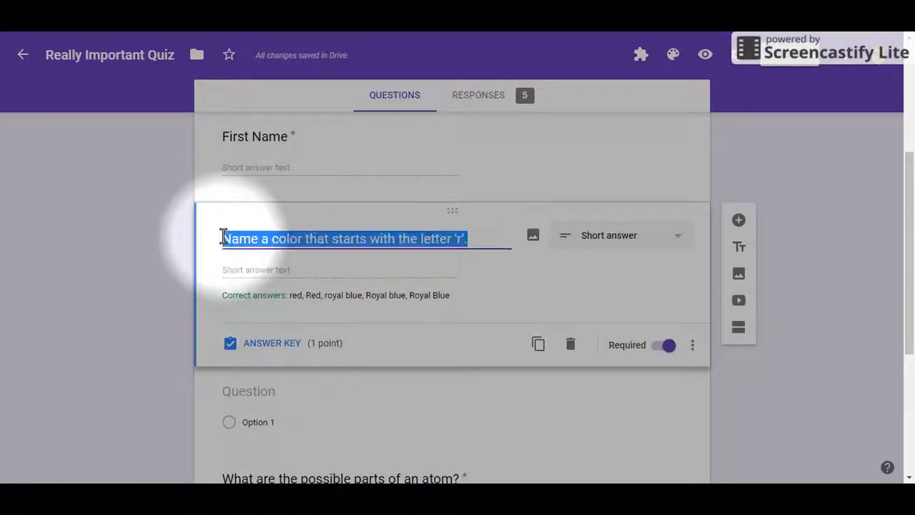
click(224, 238)
text(1.)
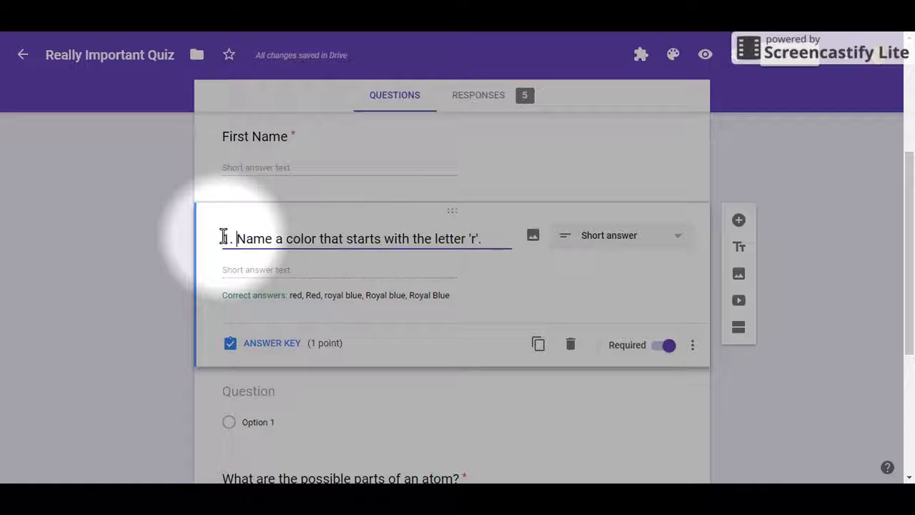
Step: Add the number "2. " in front of the title of the question about the parts of an atom
scroll(154, 252, down, 2)
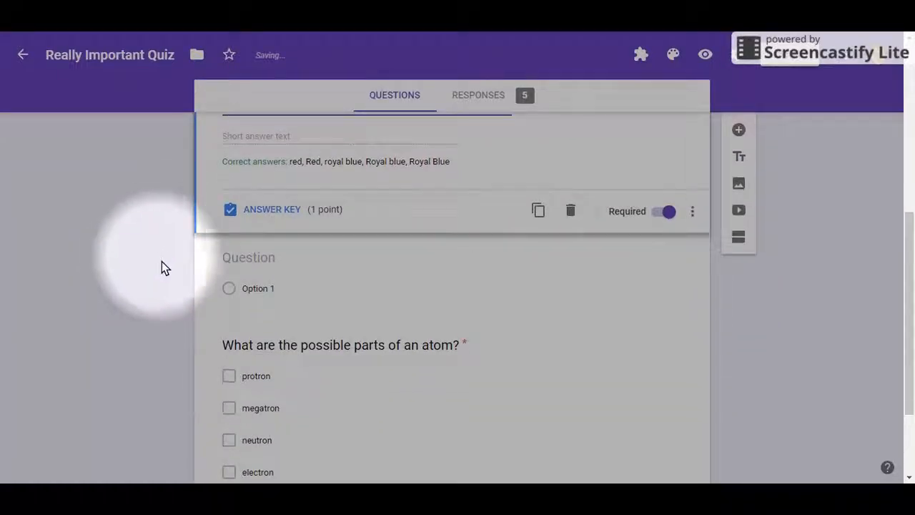
click(225, 345)
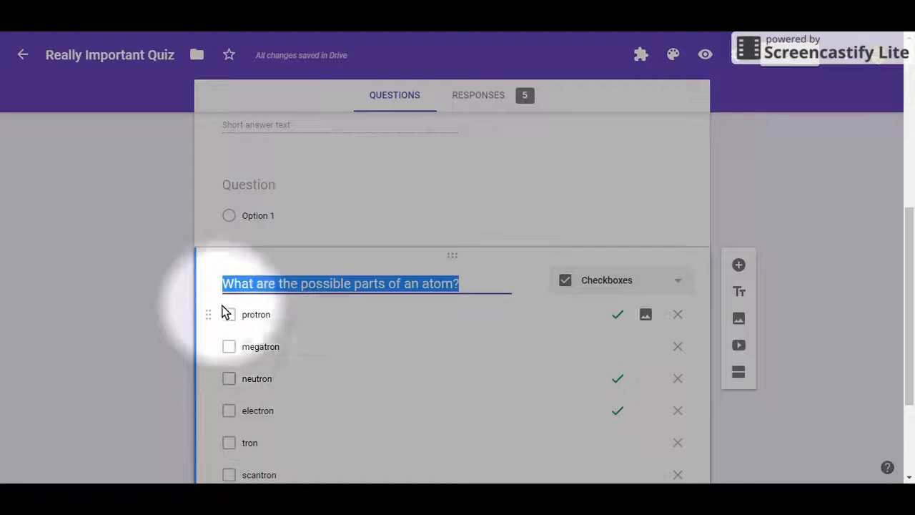
click(227, 283)
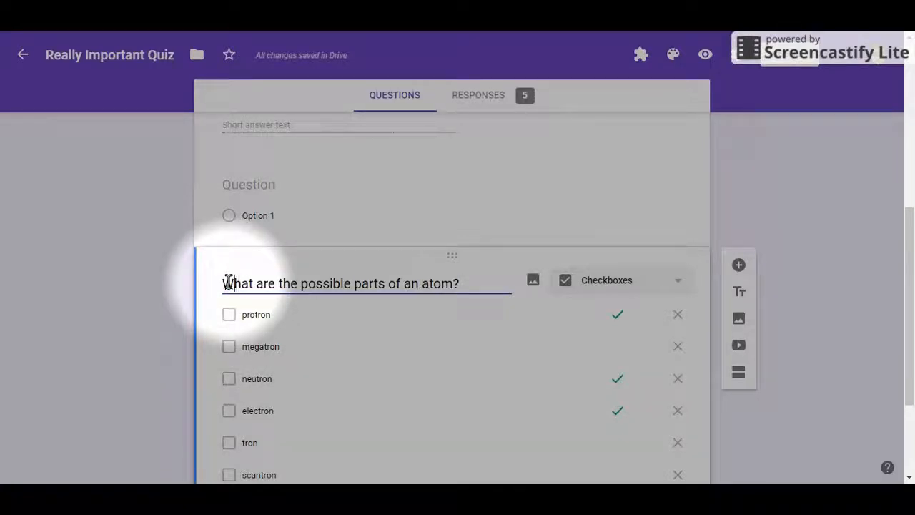
text(2.)
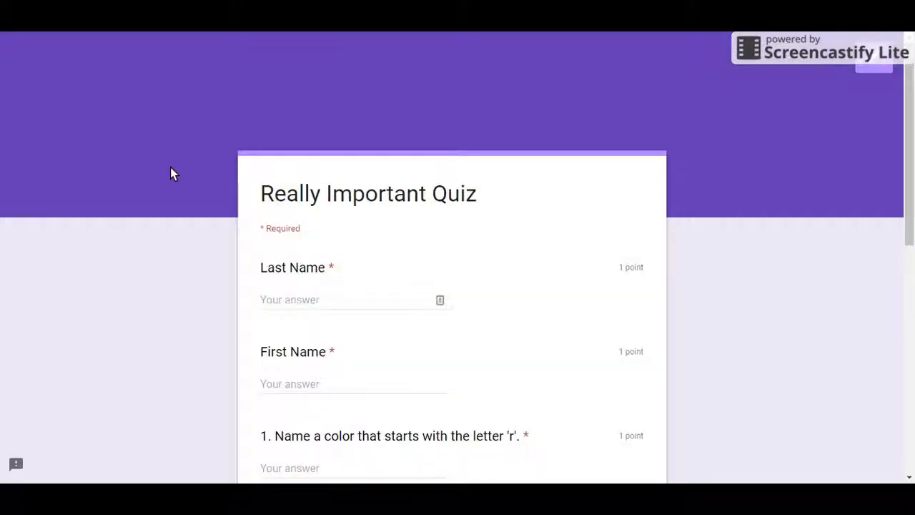
Step: Fill in the quiz with last name "Last", first name "First" and "red" as the answer to the color question
scroll(171, 169, down, 2)
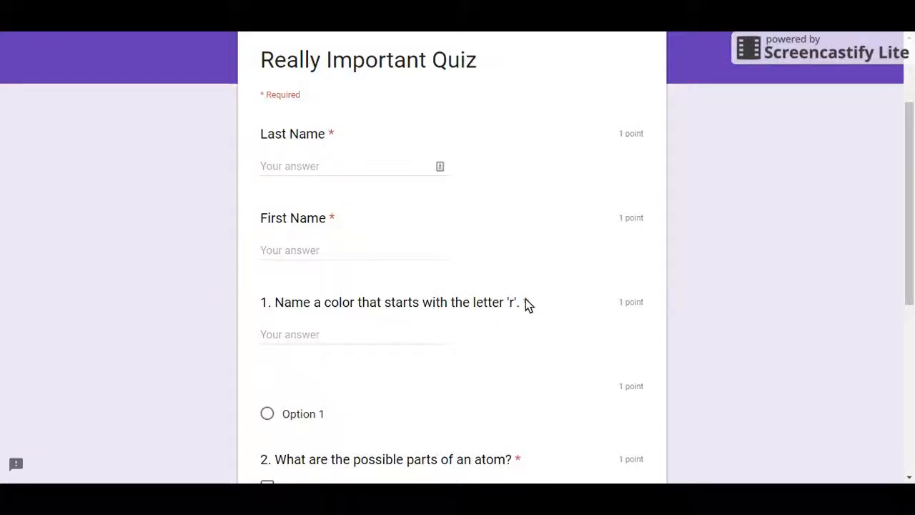
scroll(161, 257, down, 1)
click(284, 97)
text(st)
key(Tab)
text(First)
scroll(323, 298, up, 1)
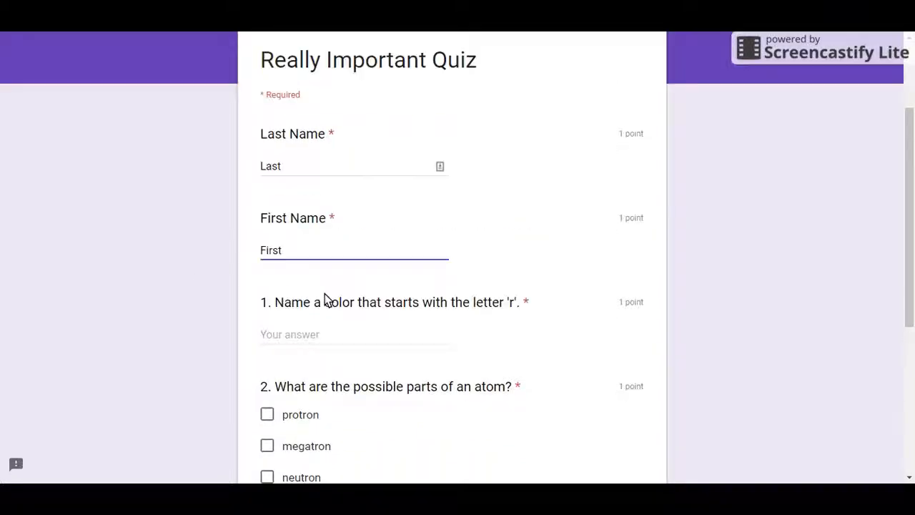
click(320, 331)
text(red)
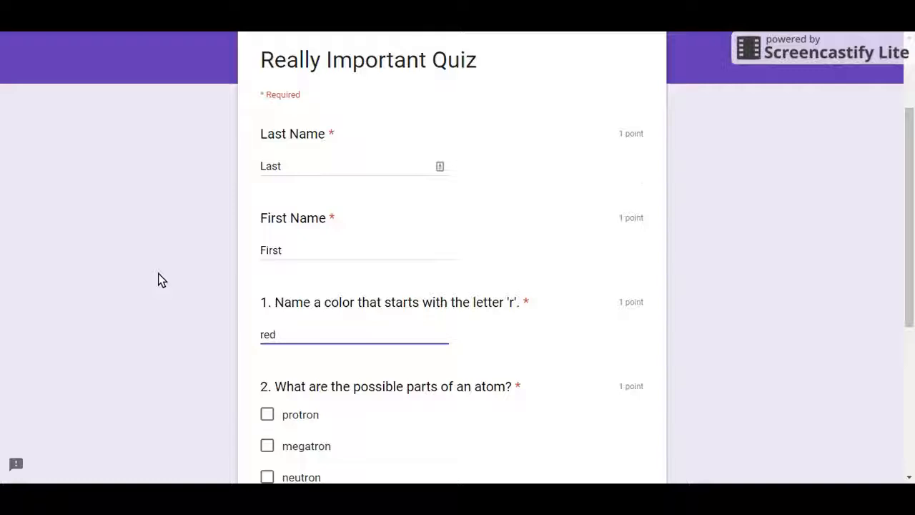
Step: Choose protron, neutron and scantron as the parts of an atom, then submit the quiz and view the score
scroll(158, 280, down, 3)
click(266, 217)
click(265, 277)
click(267, 372)
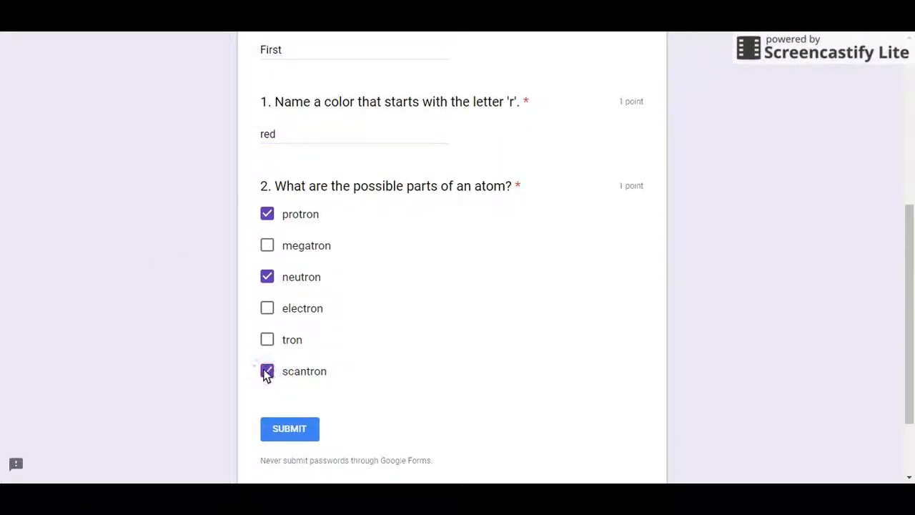
click(282, 432)
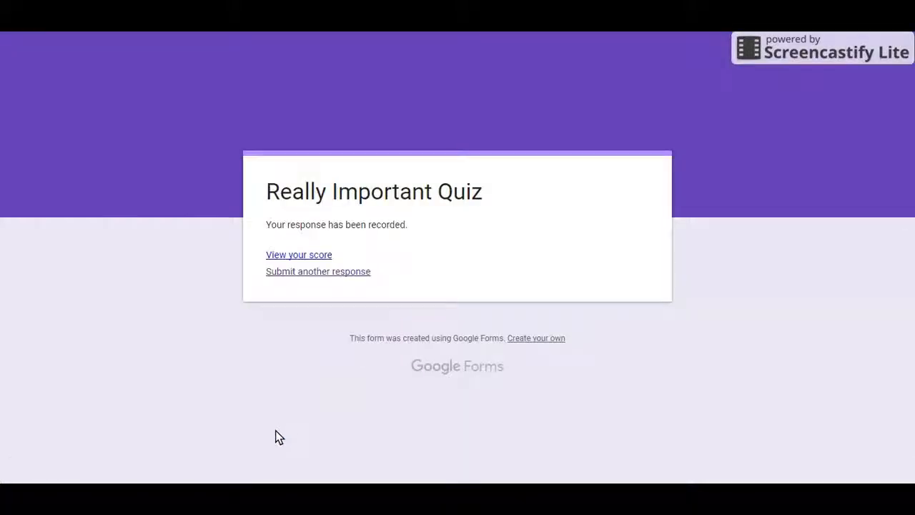
click(320, 256)
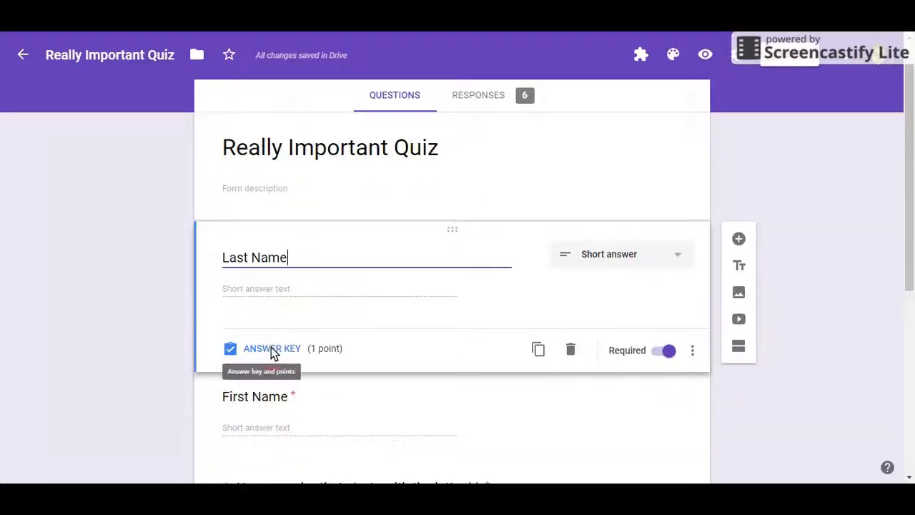
Step: Set the point value of both the Last Name and First Name questions to 0 in their answer keys
click(272, 351)
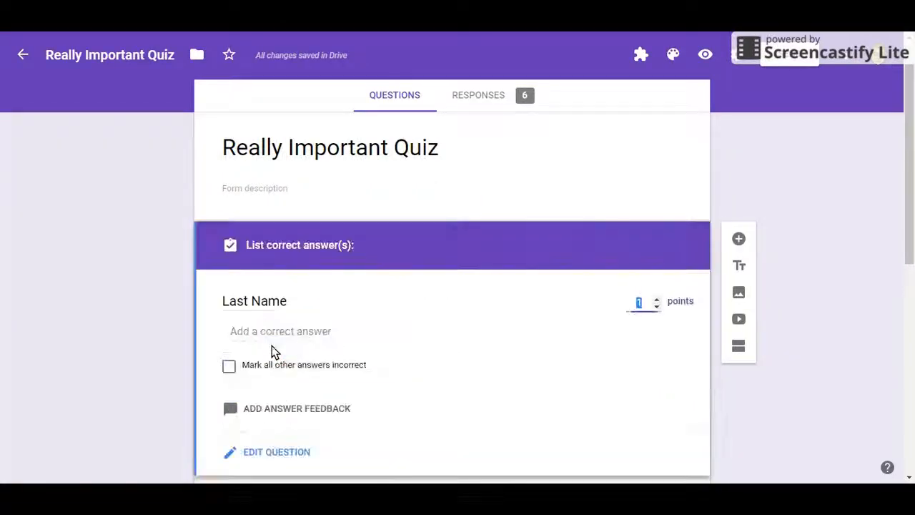
click(656, 306)
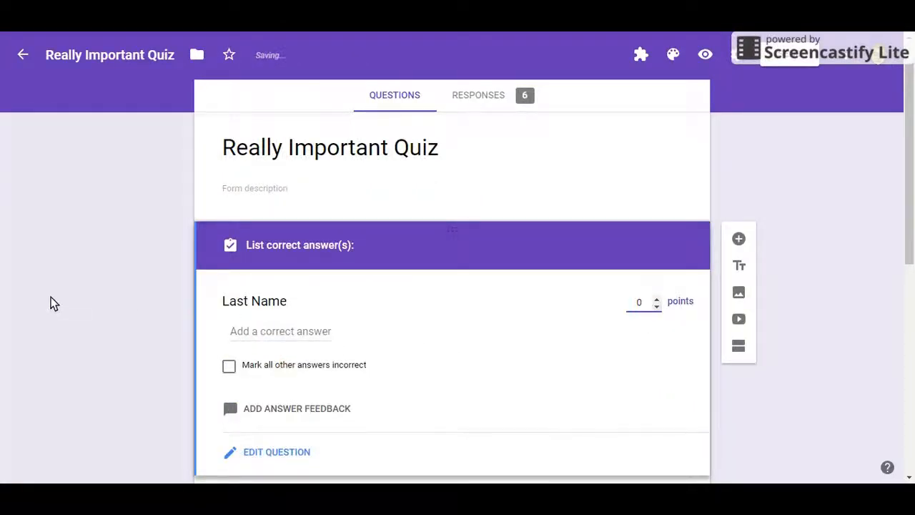
scroll(75, 294, down, 3)
click(249, 322)
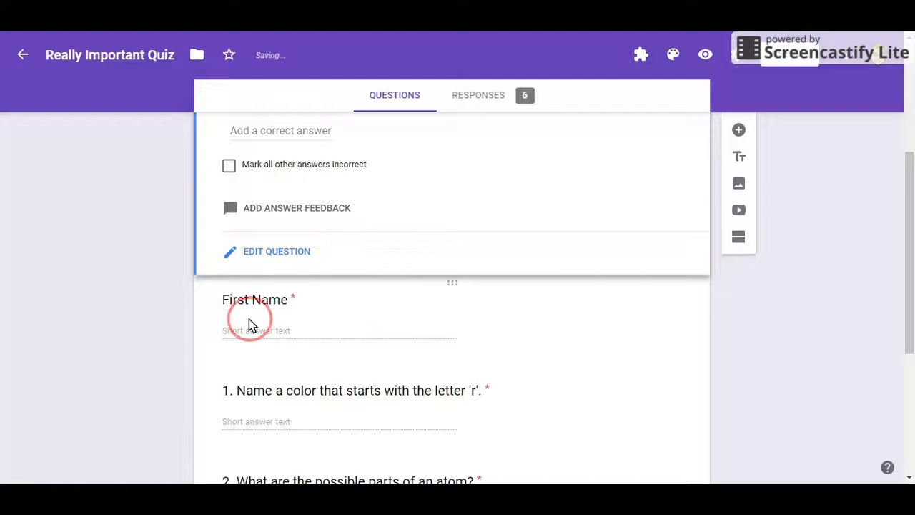
click(262, 294)
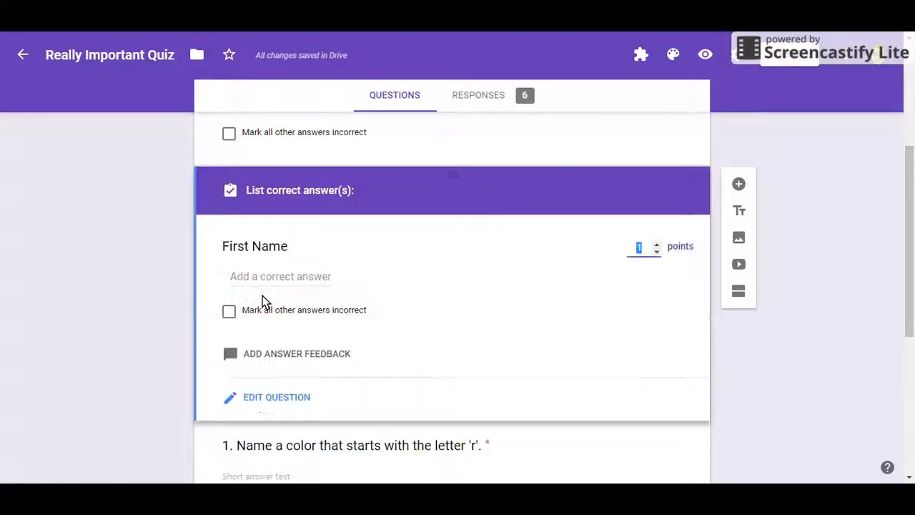
click(657, 254)
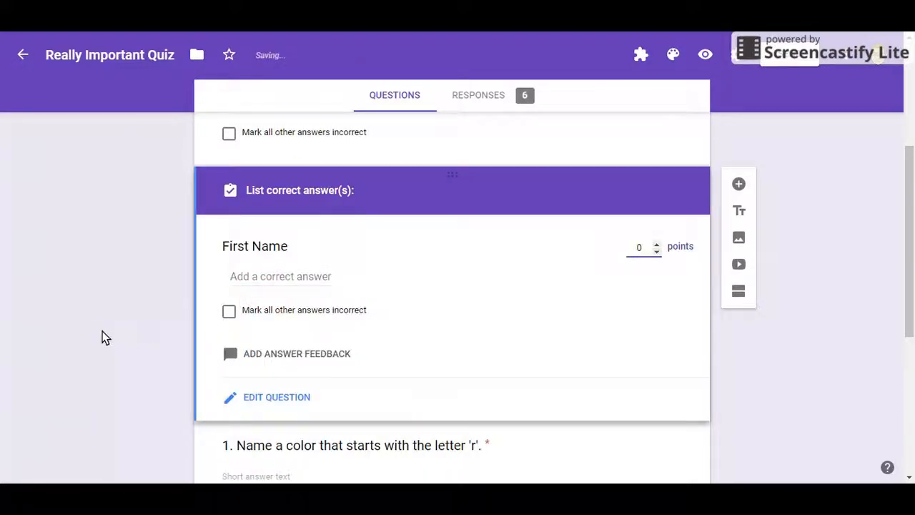
scroll(106, 302, down, 2)
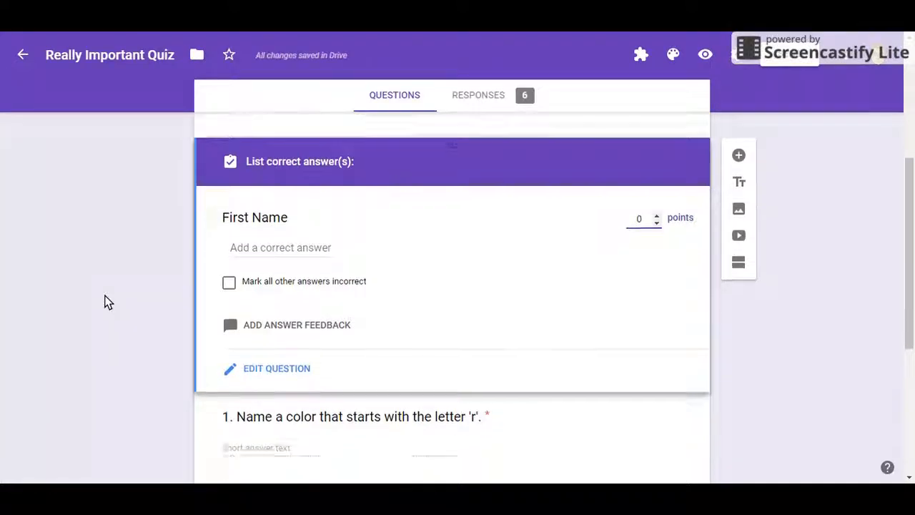
text(4)
key(BackSpace)
key(BackSpace)
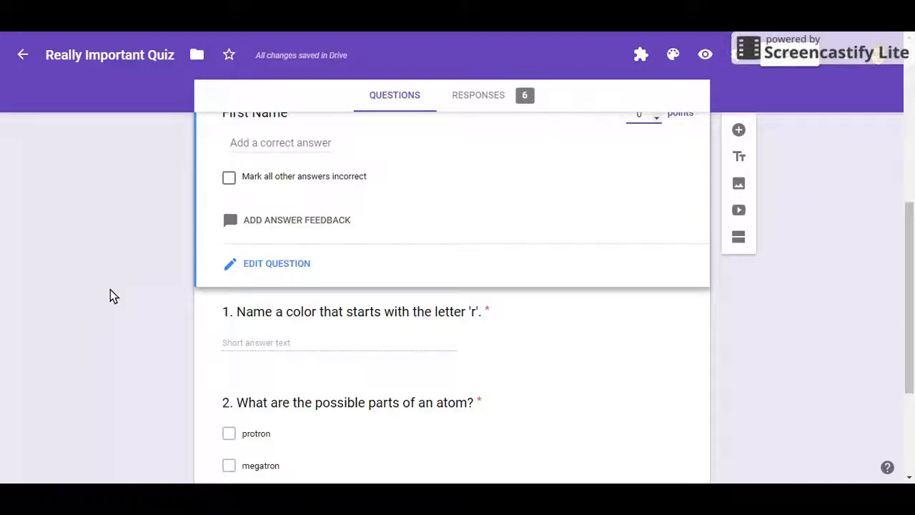
text(4)
click(121, 289)
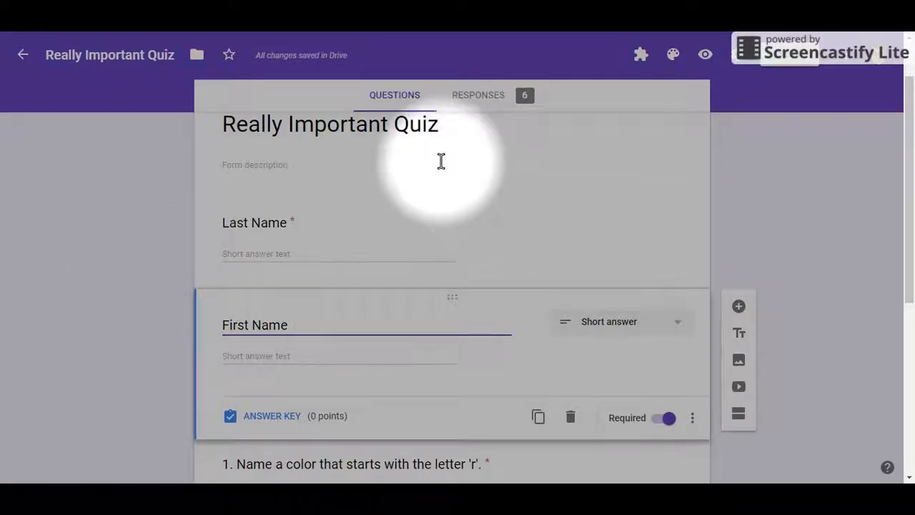
Step: Review the quiz's response summary and the grading of each answer given to the color question
click(491, 100)
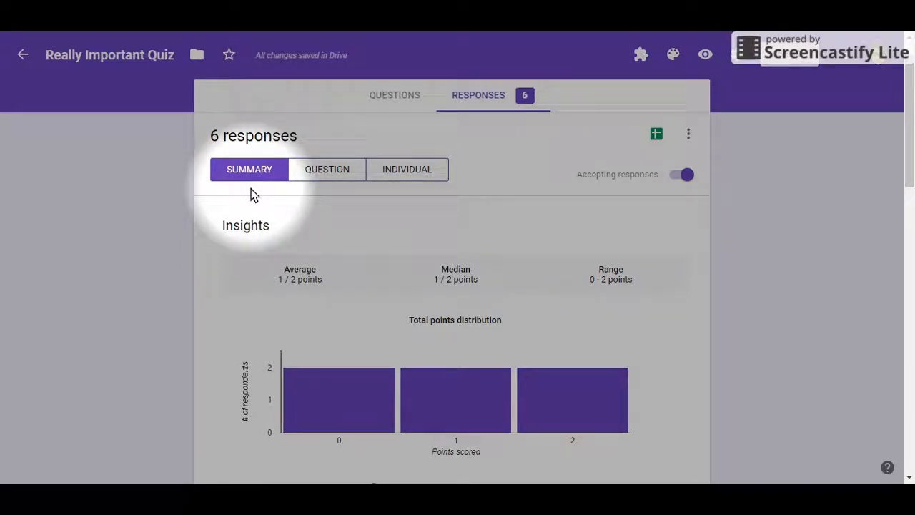
click(337, 174)
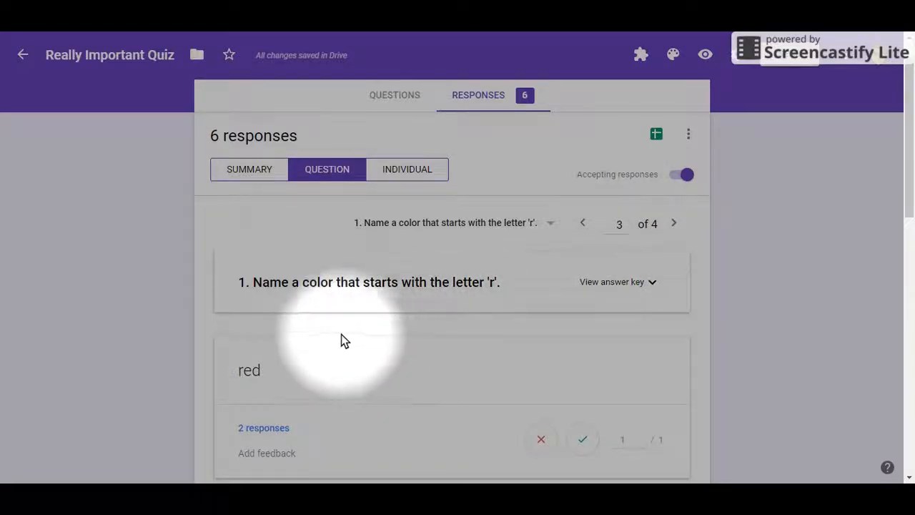
scroll(341, 341, down, 3)
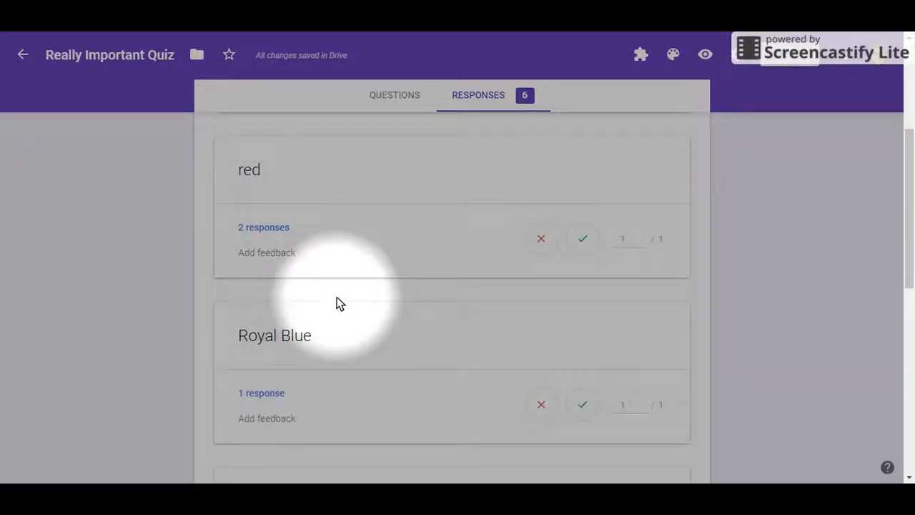
scroll(336, 298, down, 1)
scroll(337, 298, down, 2)
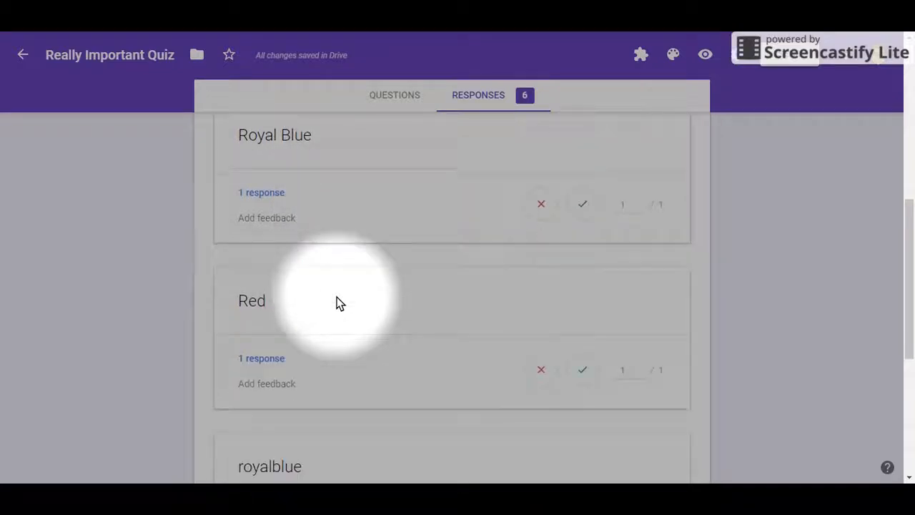
scroll(337, 296, down, 3)
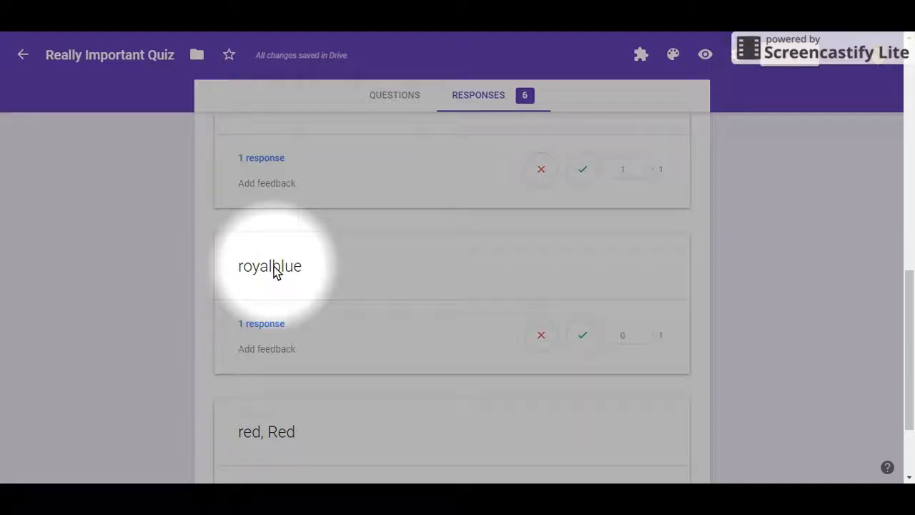
scroll(341, 296, down, 2)
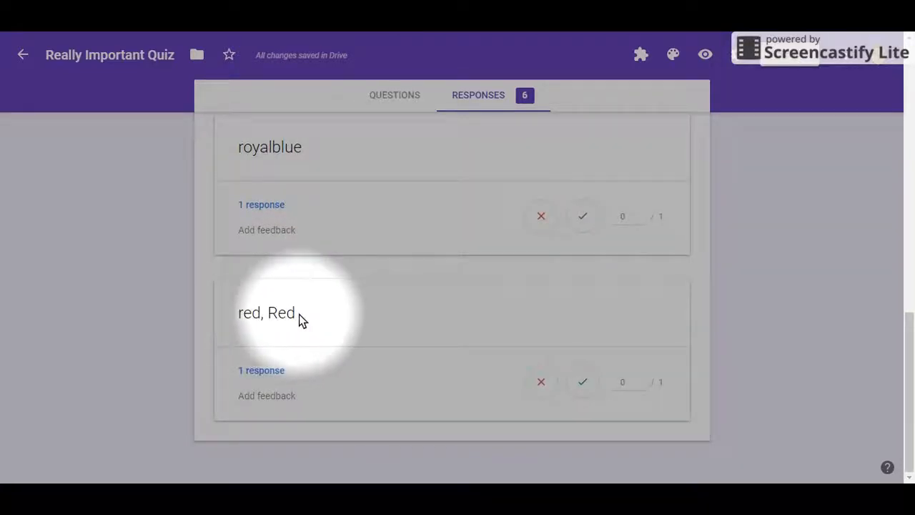
scroll(396, 322, up, 10)
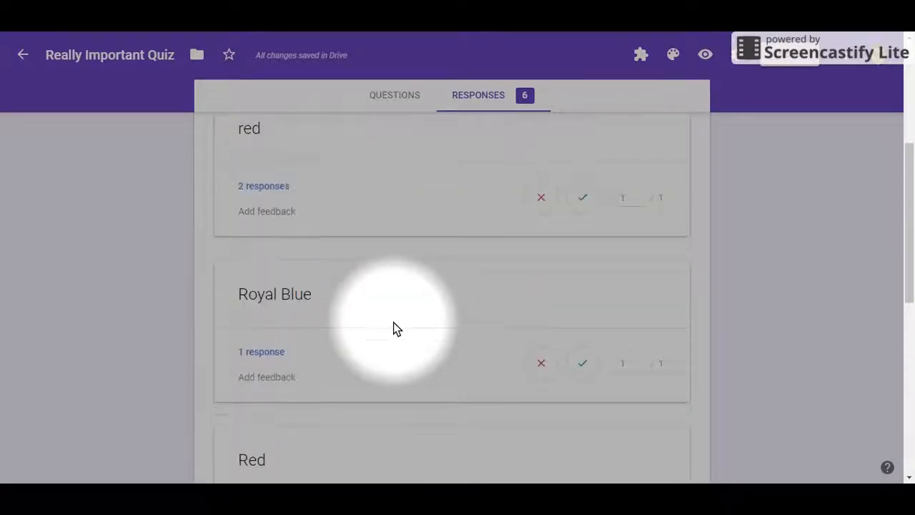
Step: Examine how the different answers to the question about the parts of an atom were graded
click(673, 237)
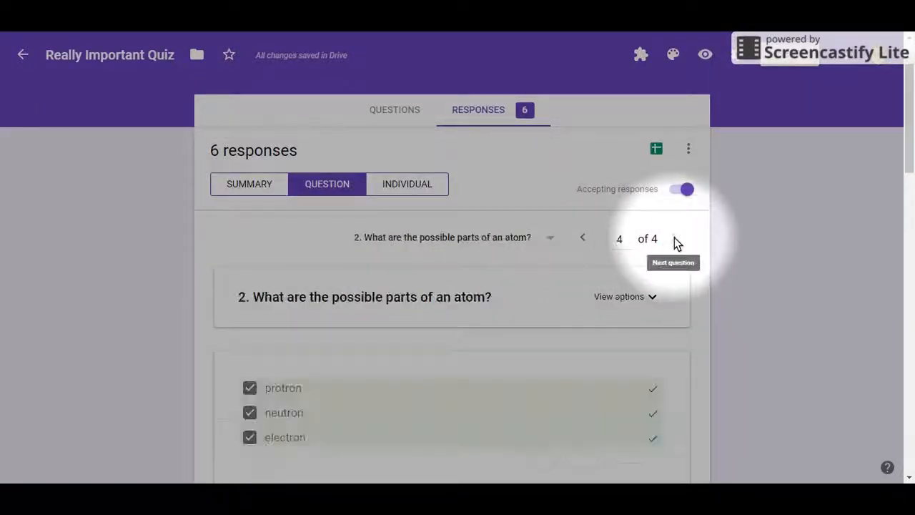
scroll(419, 330, down, 3)
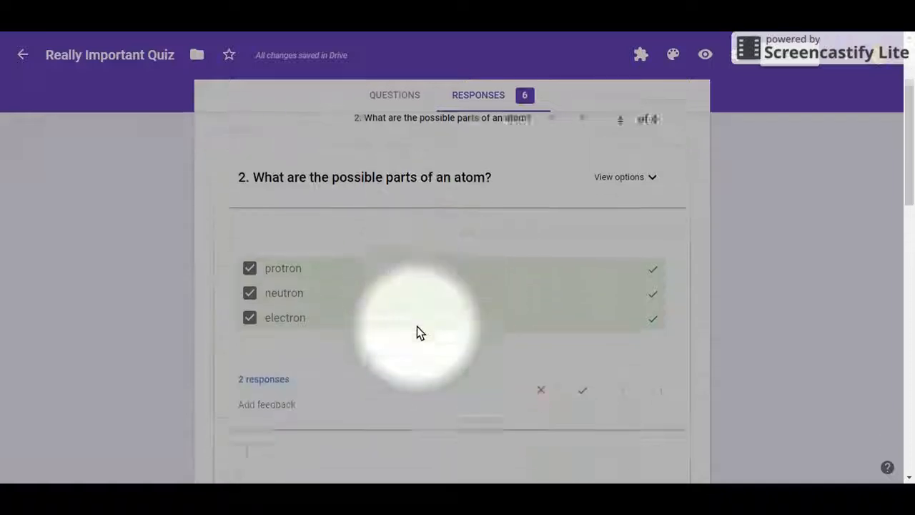
scroll(358, 322, down, 6)
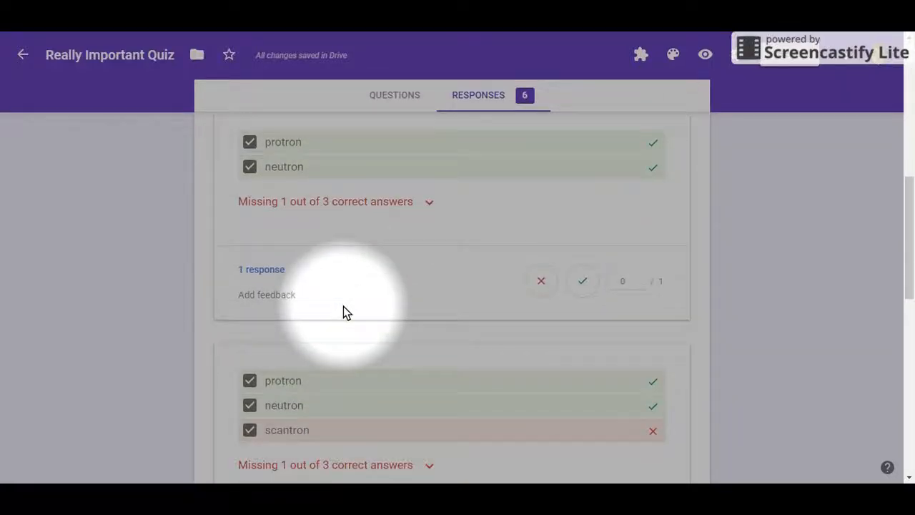
scroll(343, 313, down, 5)
scroll(344, 320, up, 9)
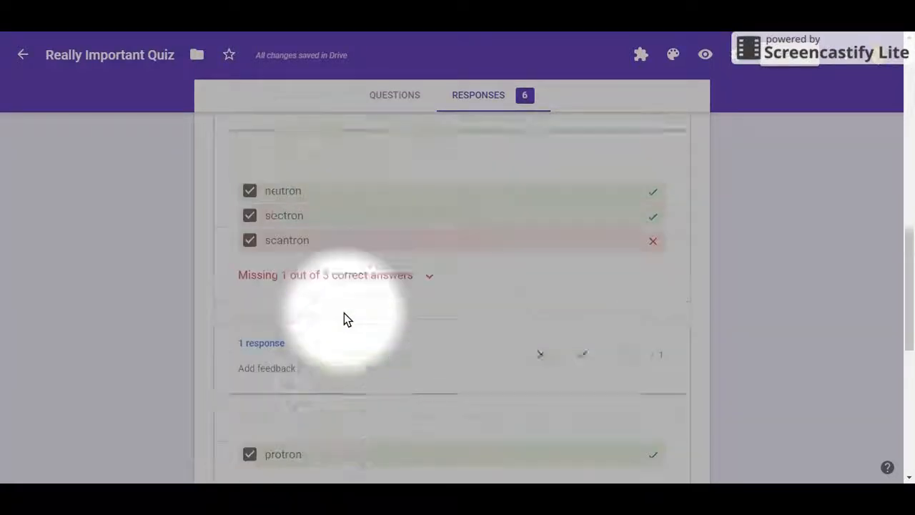
scroll(344, 318, up, 5)
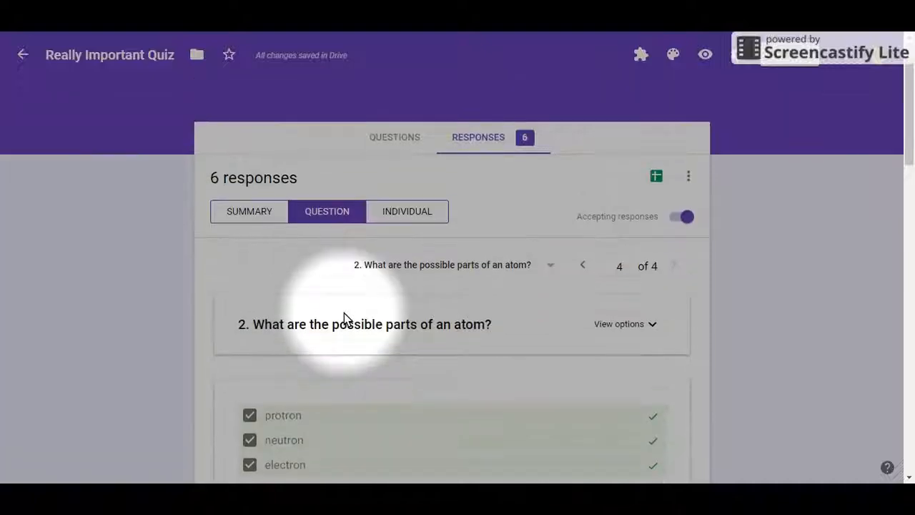
Step: Review the individual responses and their scores, from the first to the third submission
click(419, 213)
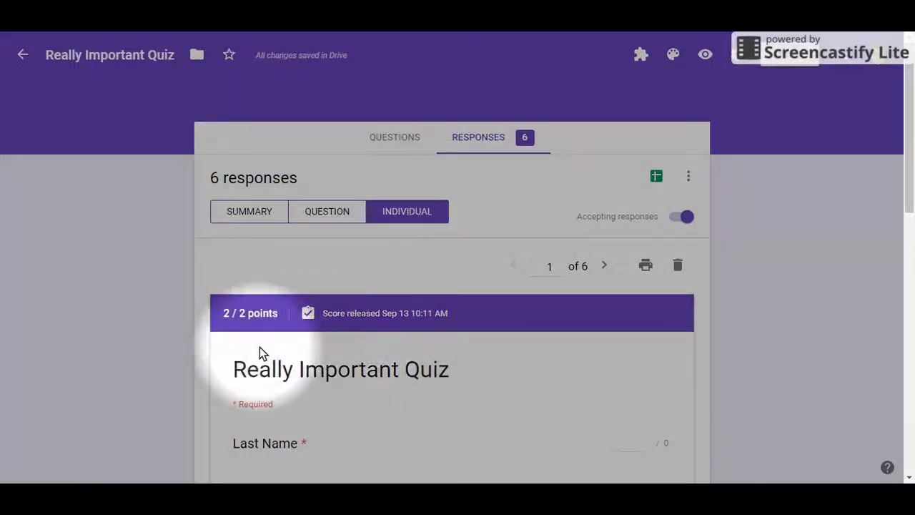
scroll(260, 348, down, 5)
scroll(260, 347, down, 5)
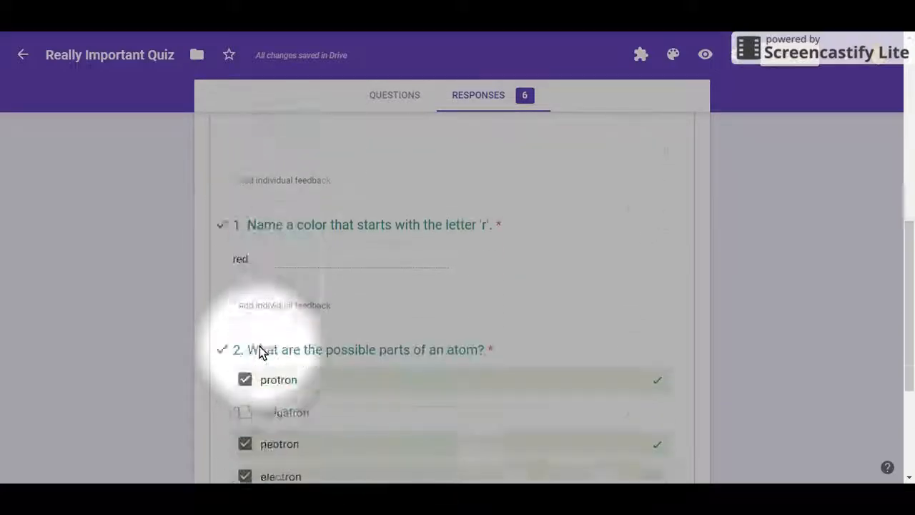
scroll(260, 347, up, 6)
scroll(260, 347, up, 3)
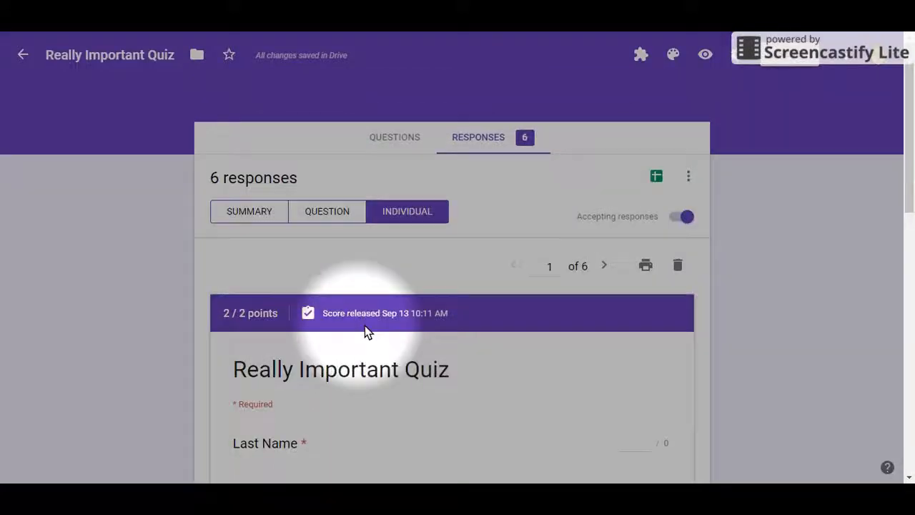
click(606, 266)
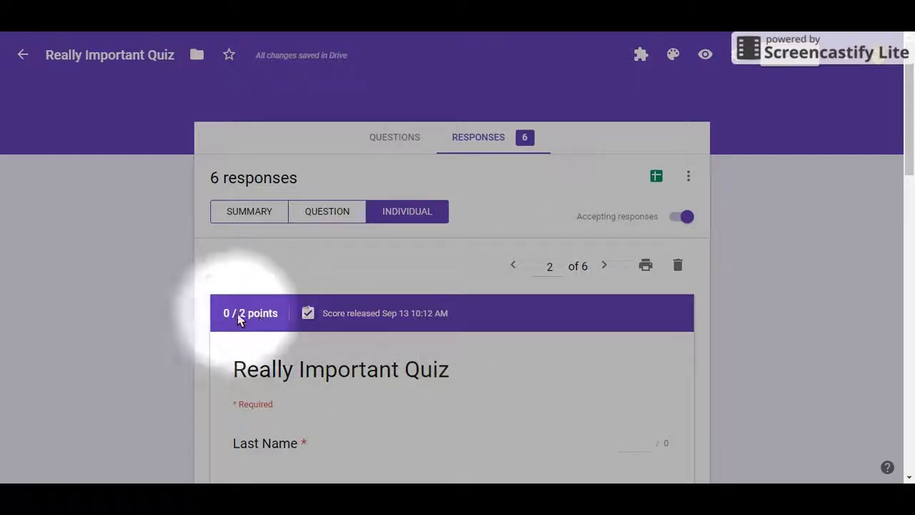
click(605, 266)
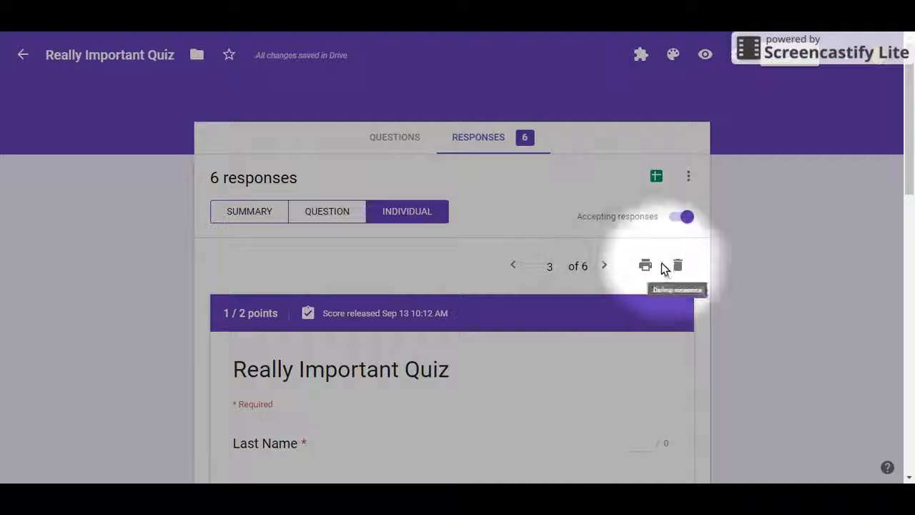
Step: Create a new spreadsheet named "Really Important Quiz (Responses)" as the destination for the form's responses
click(657, 177)
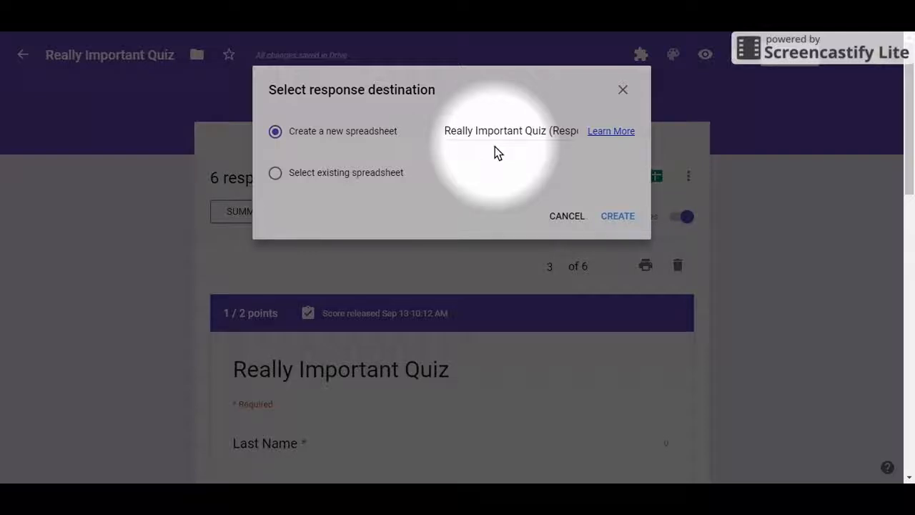
click(614, 216)
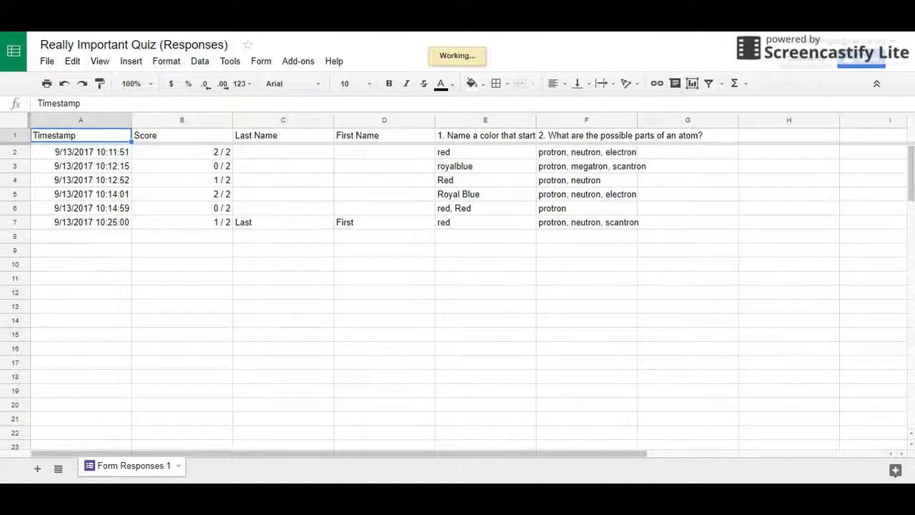
Step: Set the score of the "royalblue" response in cell B3 to 1
click(461, 168)
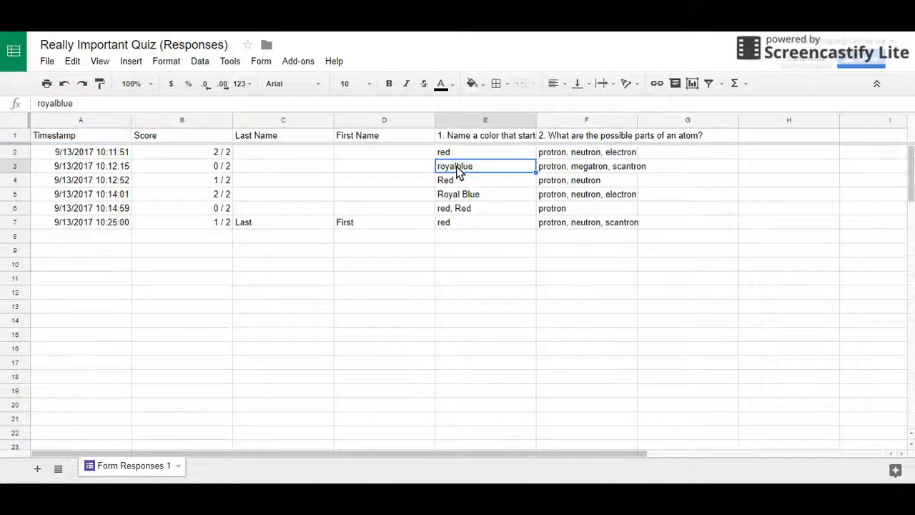
click(222, 173)
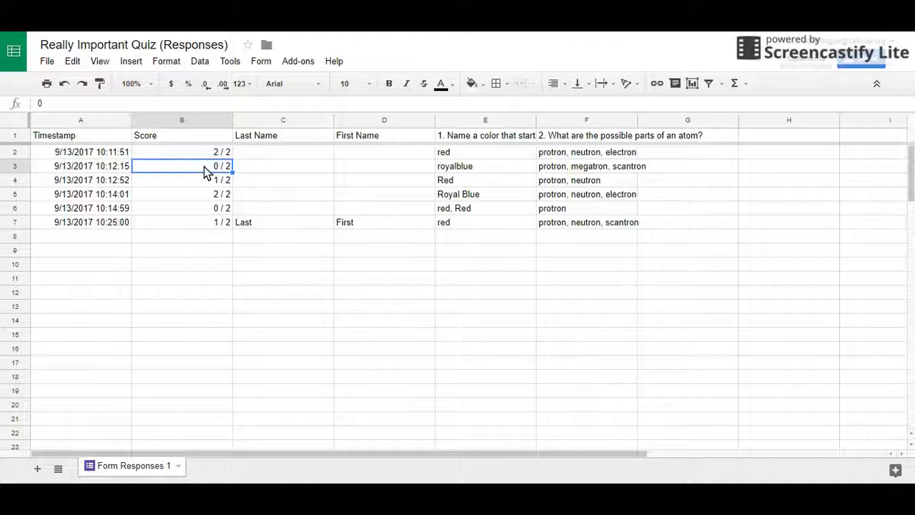
click(41, 105)
click(41, 105)
drag(41, 104, 31, 111)
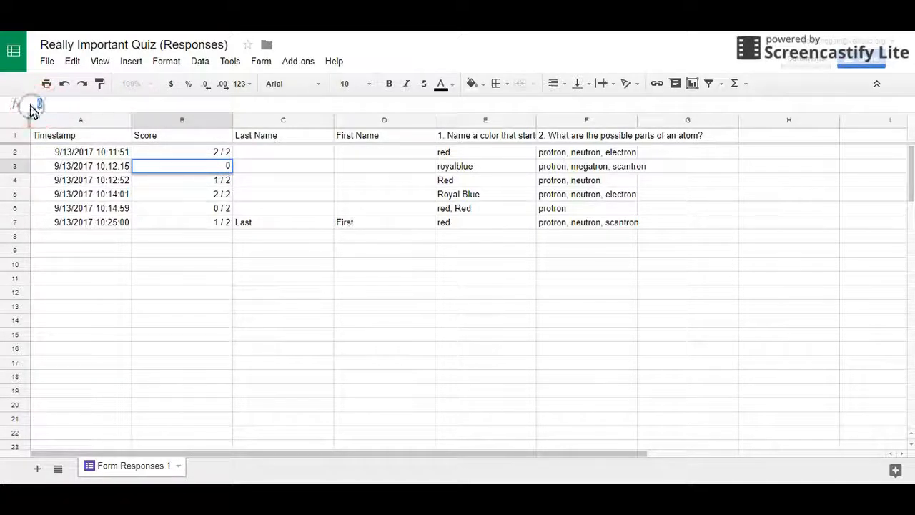
text(1)
click(217, 254)
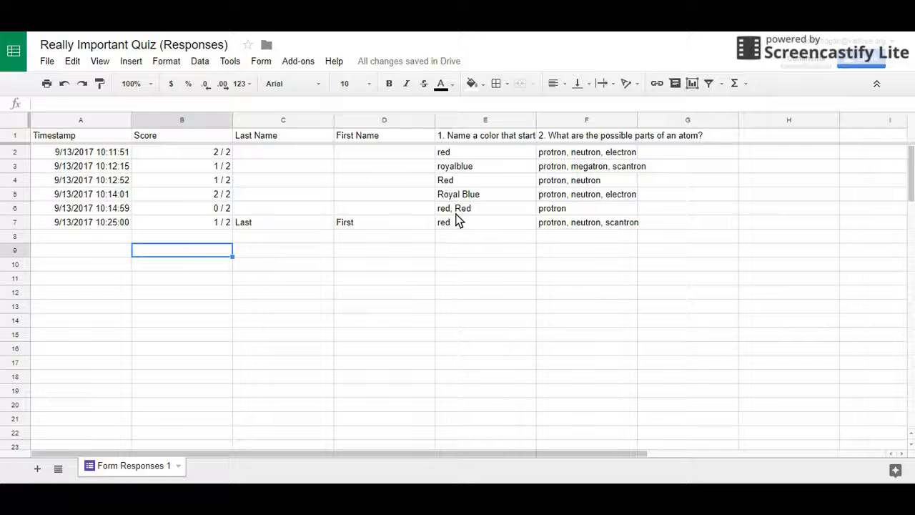
Step: Set the score of the "red, Red" response in cell B6 to 1 and return to the form's responses
click(220, 210)
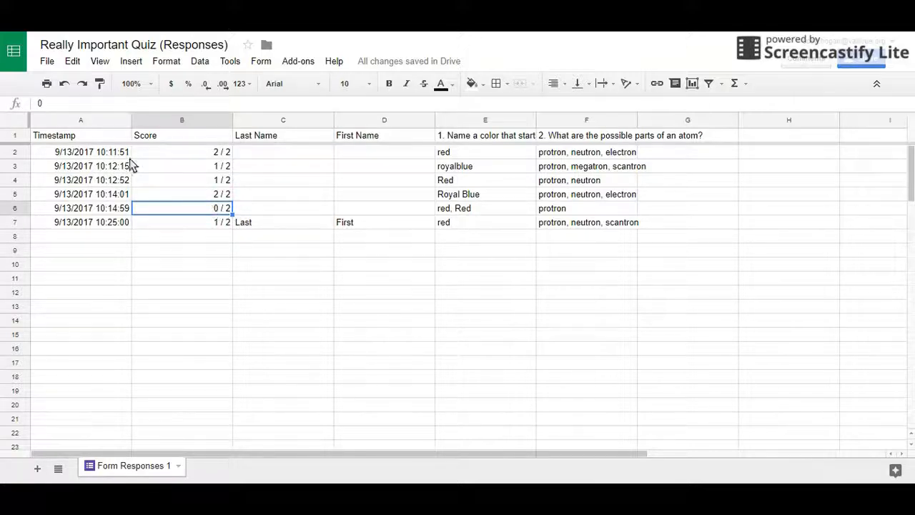
text(1)
click(176, 279)
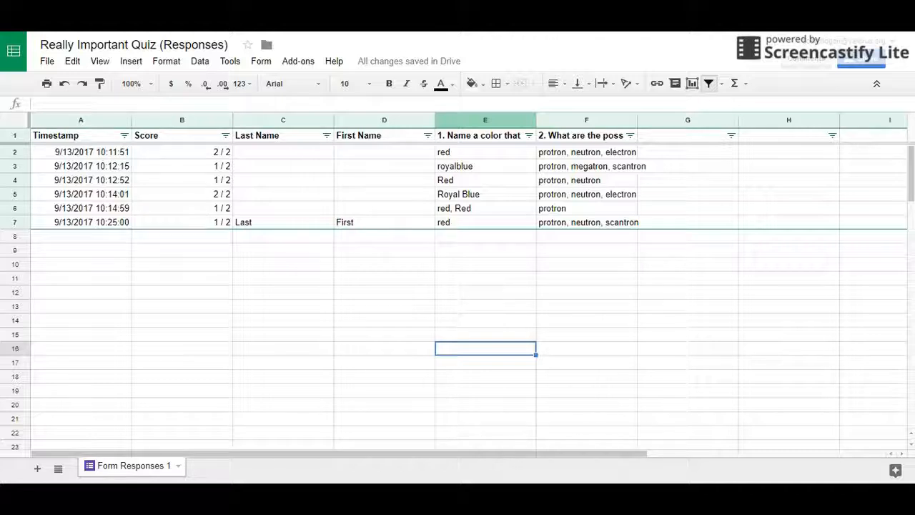
key(ctrl+Tab)
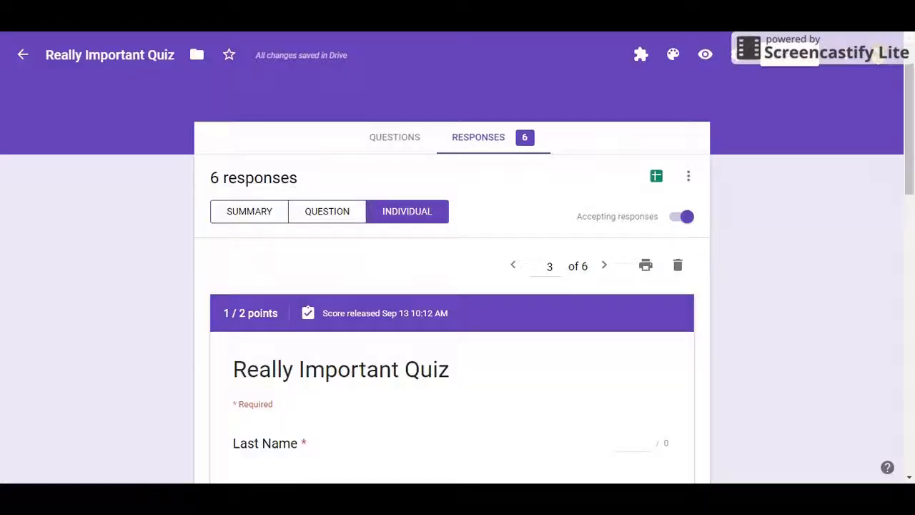